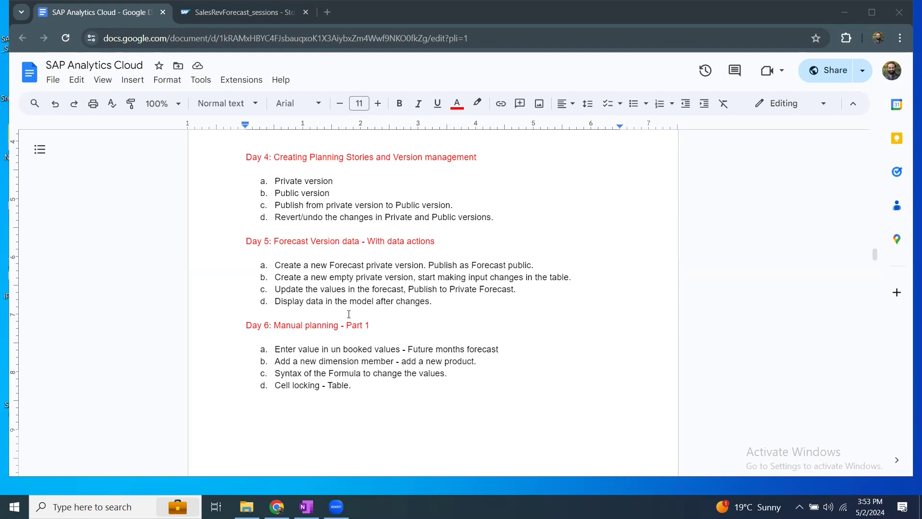
Switch to SAP Analytics Cloud and check which public versions the SalesRev_Sessions model offers in its data foundation.
left_click(246, 12)
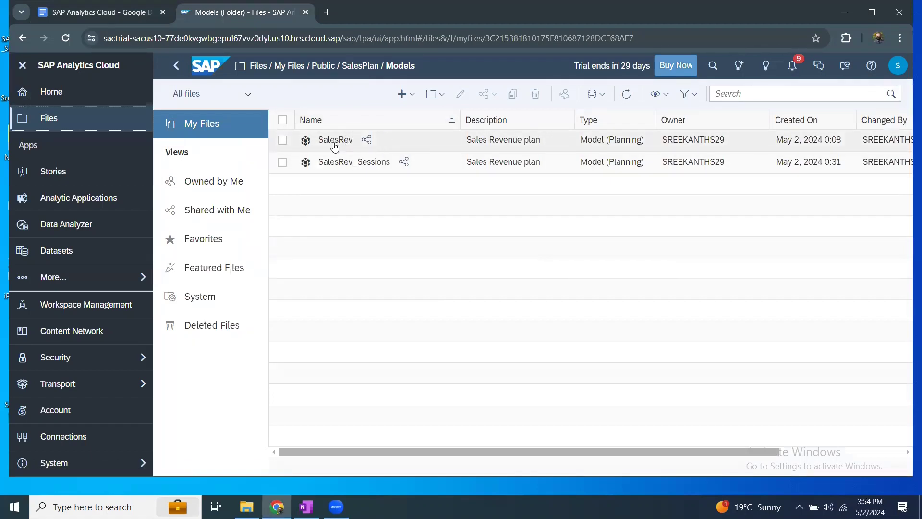
left_click(354, 166)
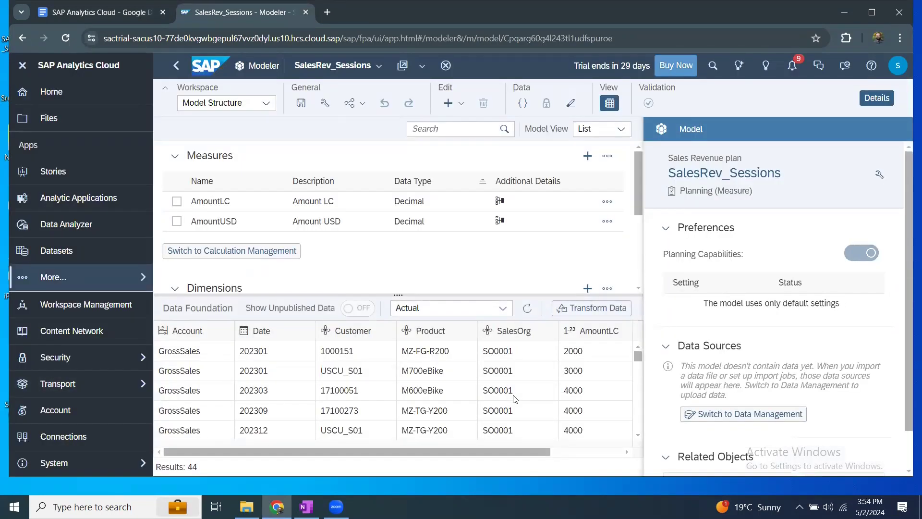
left_click(502, 308)
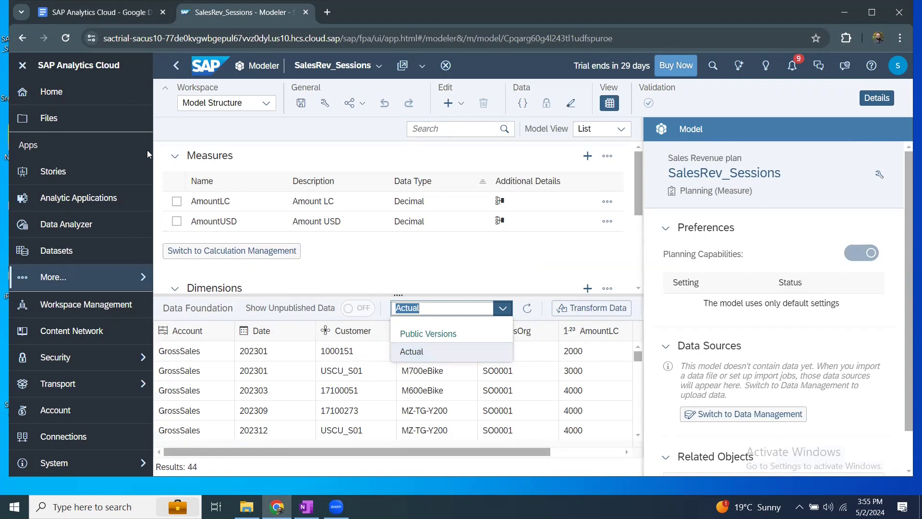
Open the SalesRevForecast_sessions story from the Stories folder of SalesPlan in edit mode.
left_click(177, 66)
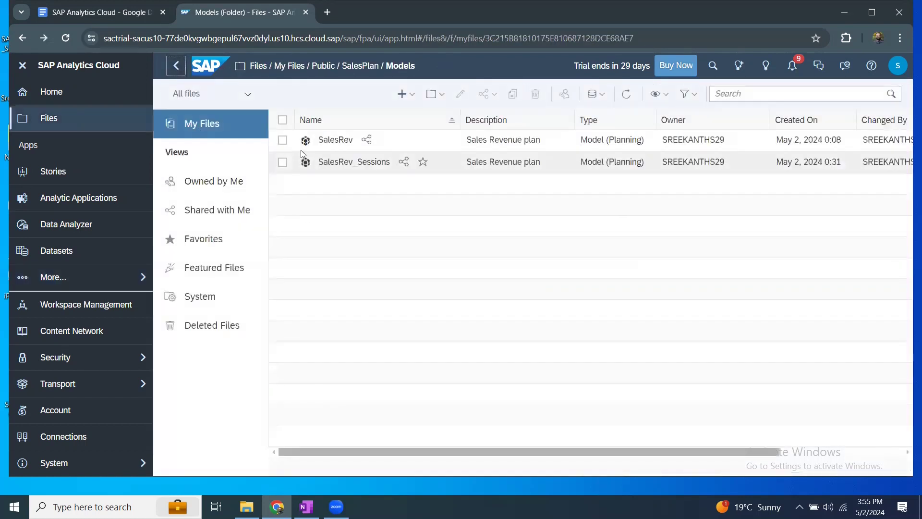
left_click(404, 96)
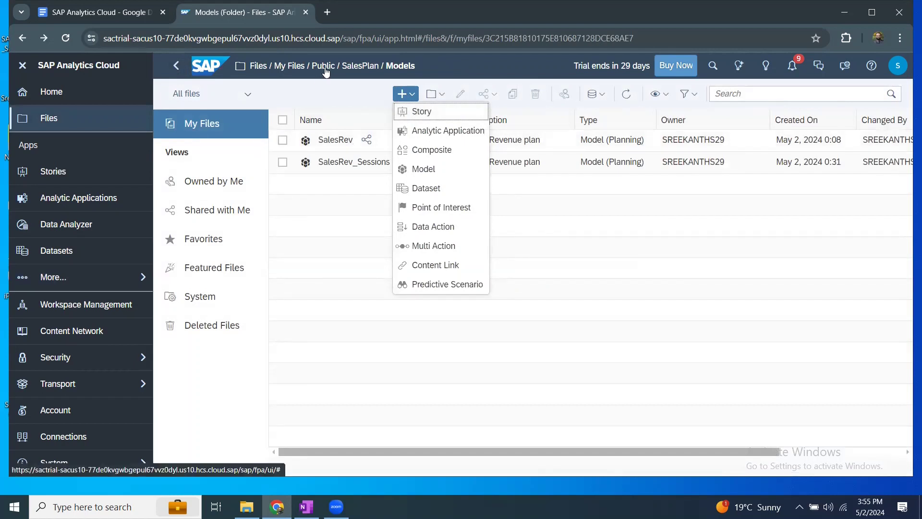
left_click(354, 67)
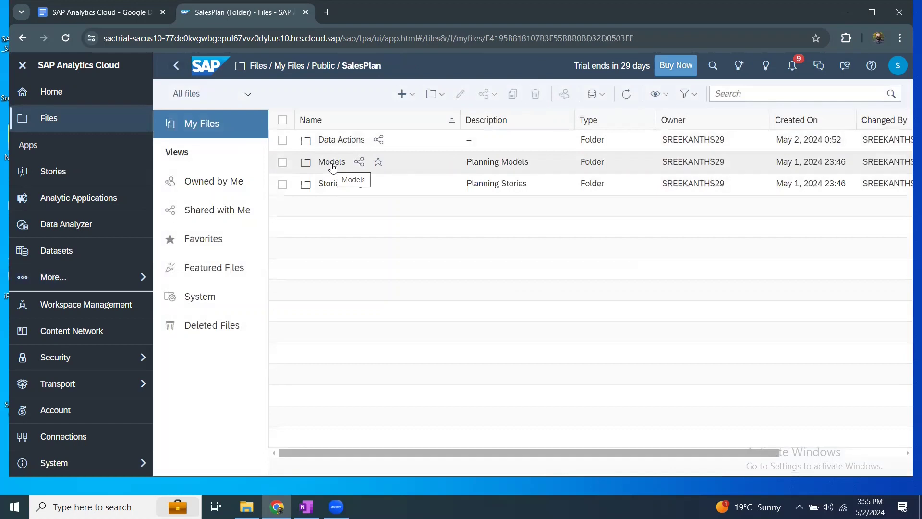
left_click(331, 185)
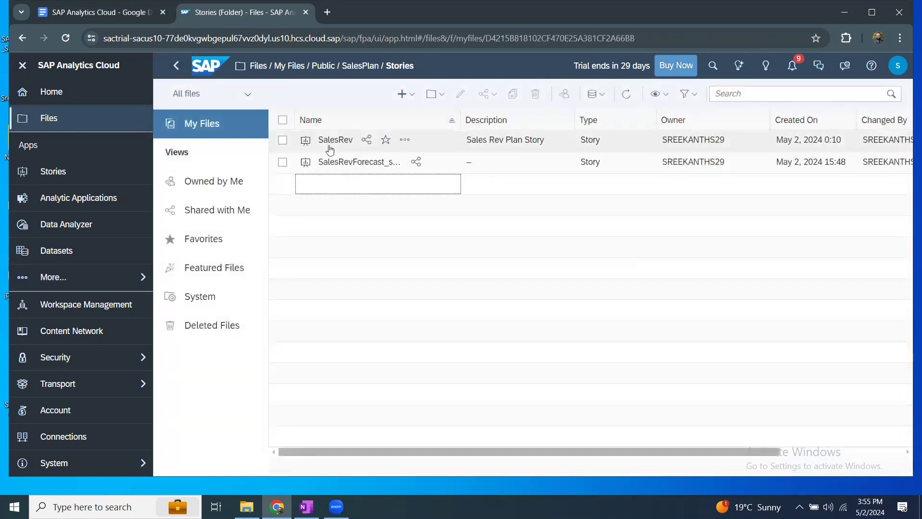
left_click(337, 162)
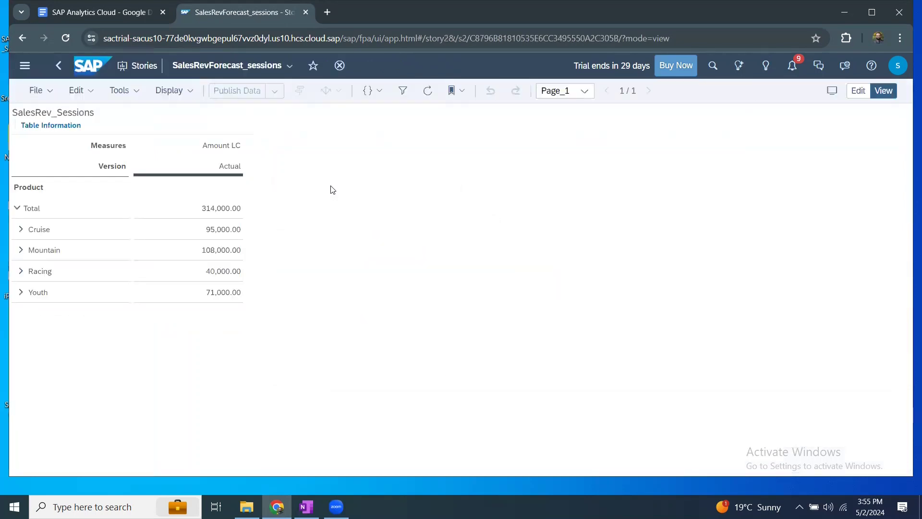
left_click(859, 90)
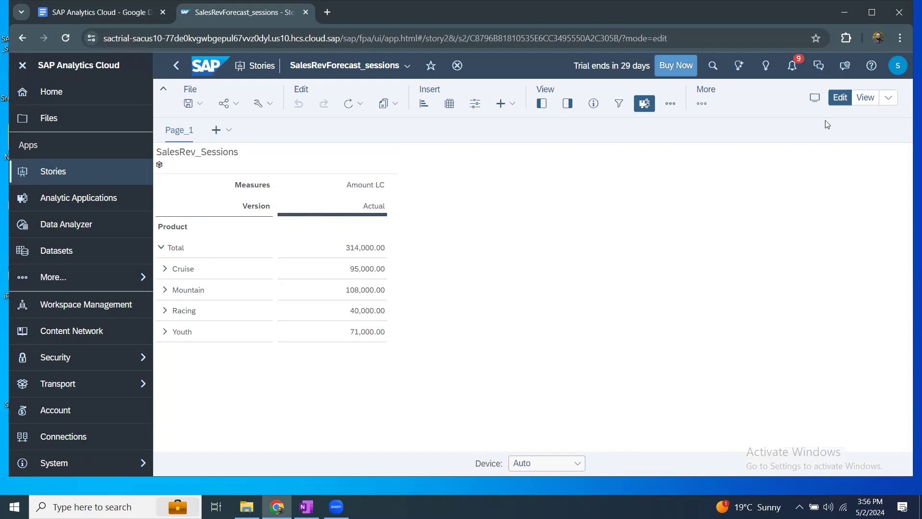
Examine the SalesRev_Sessions table's structure and the members available in its Version filter.
left_click(563, 107)
left_click(661, 160)
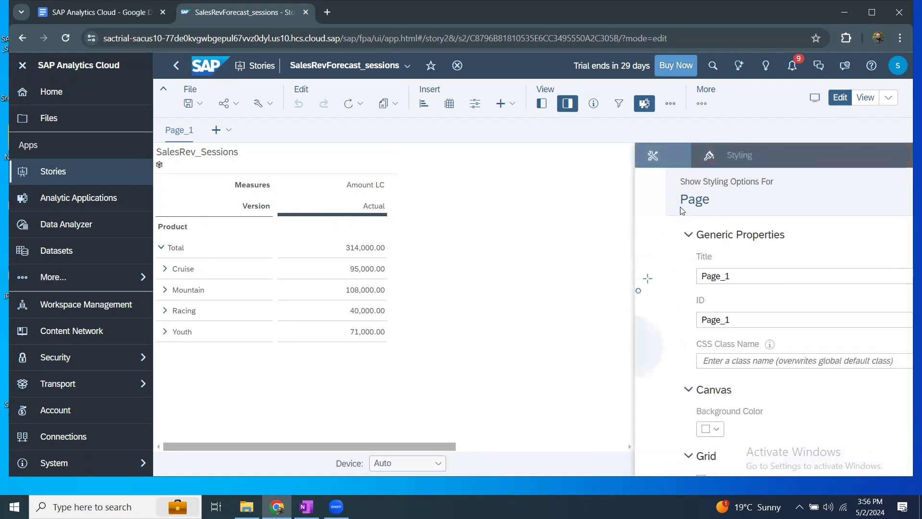
left_click(575, 109)
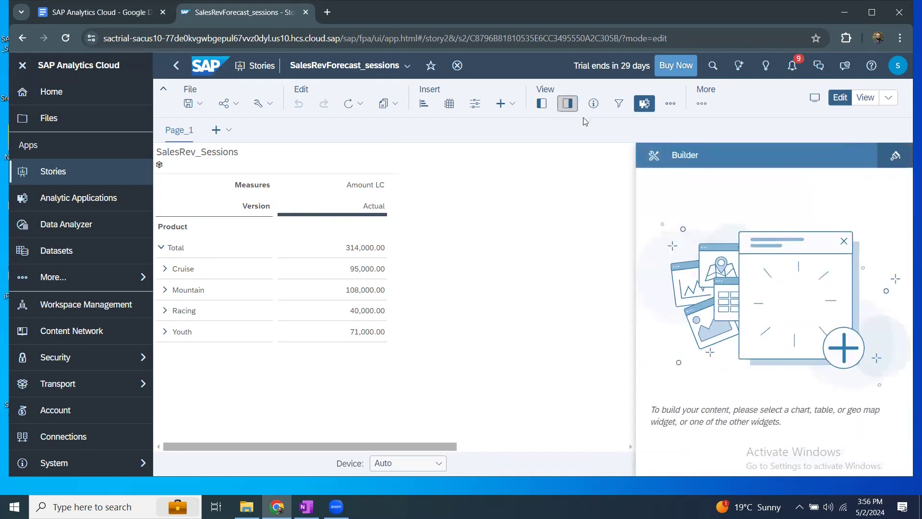
left_click(289, 249)
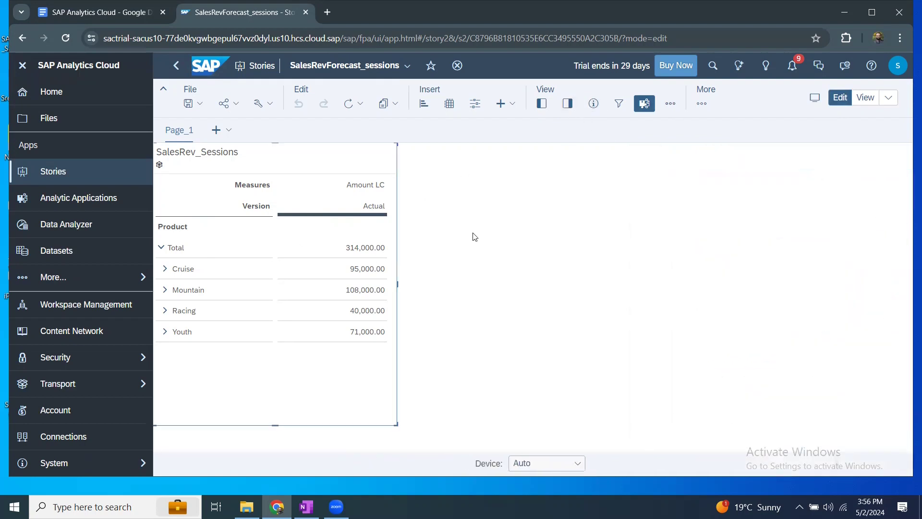
left_click(702, 103)
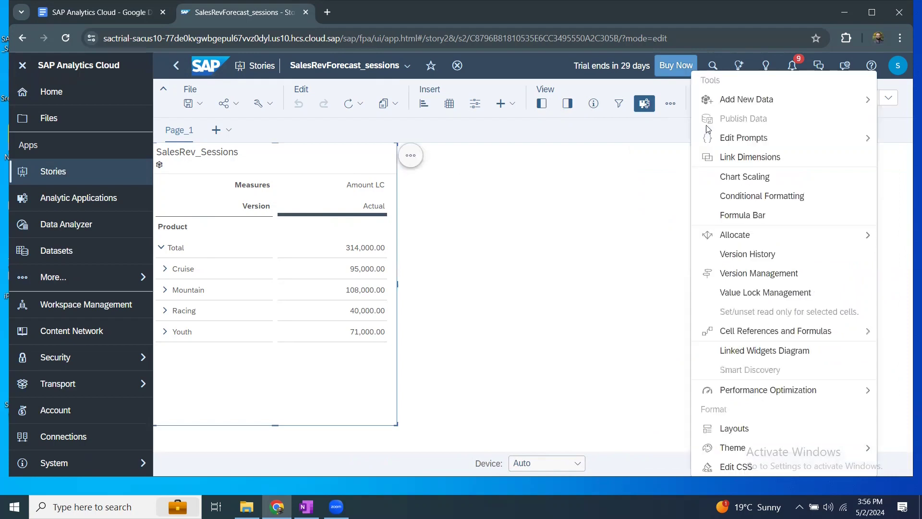
left_click(569, 104)
left_click(568, 104)
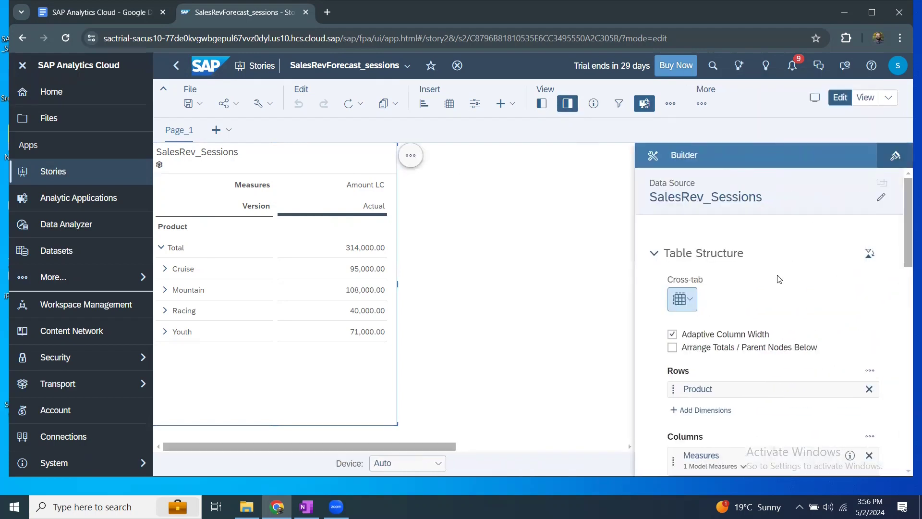
scroll(789, 383, "down", 4)
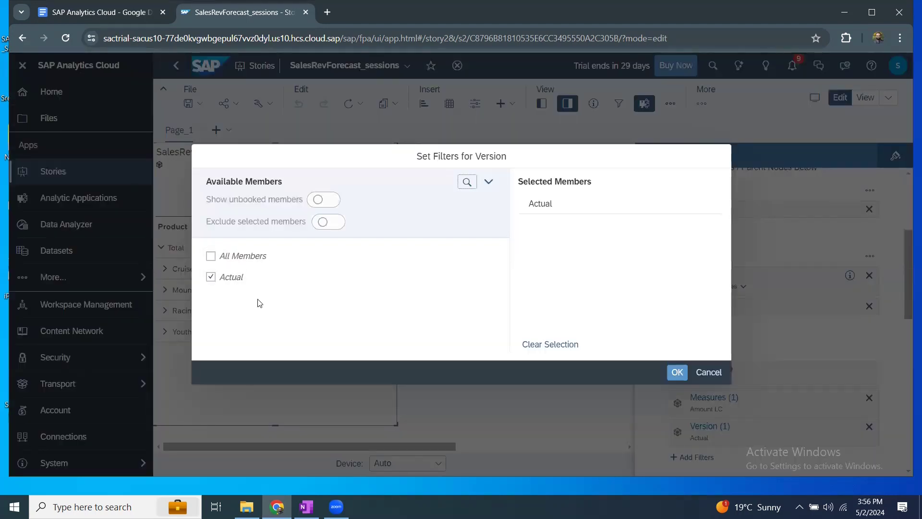
left_click(709, 372)
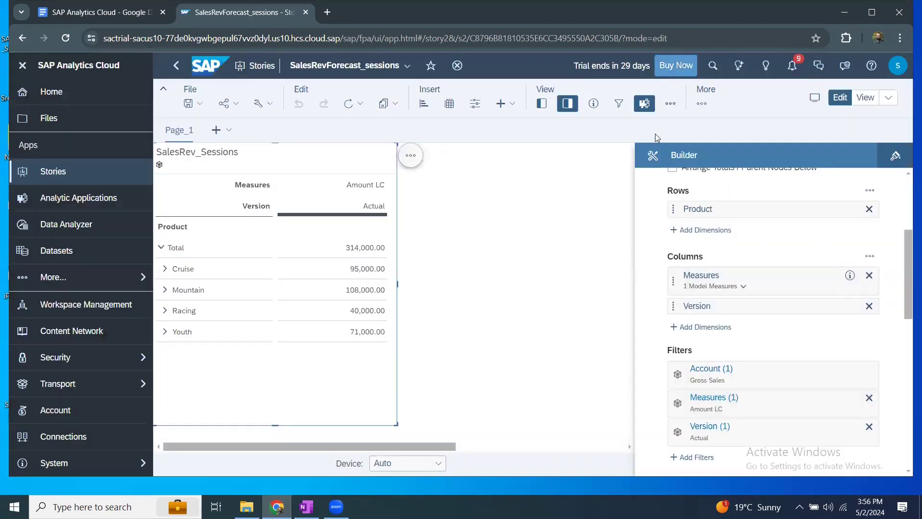
In Version Management, copy all data of the public Actual version to a private version named Forecast with category Forecast.
left_click(703, 103)
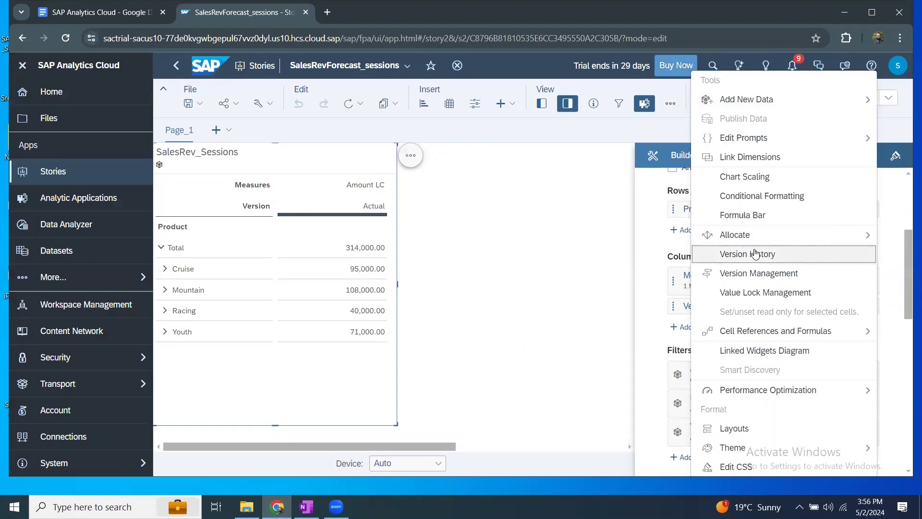
left_click(752, 273)
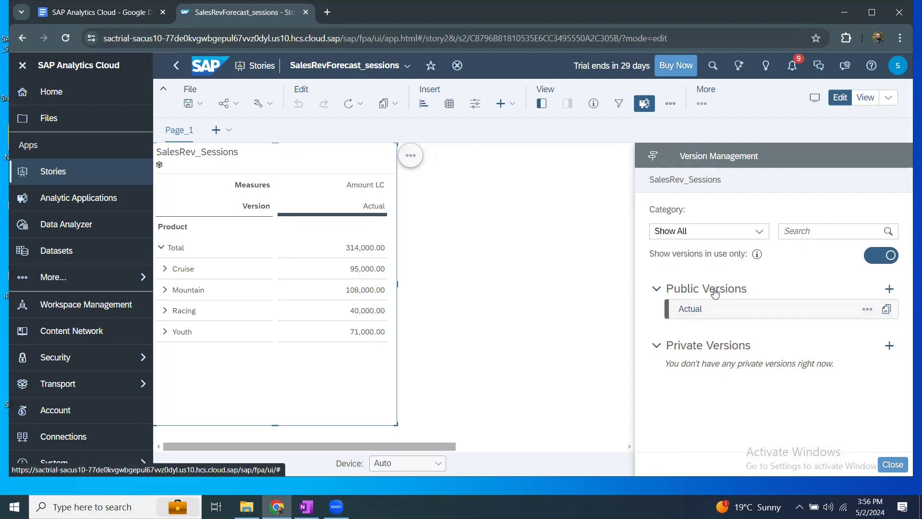
left_click(887, 311)
left_click(403, 206)
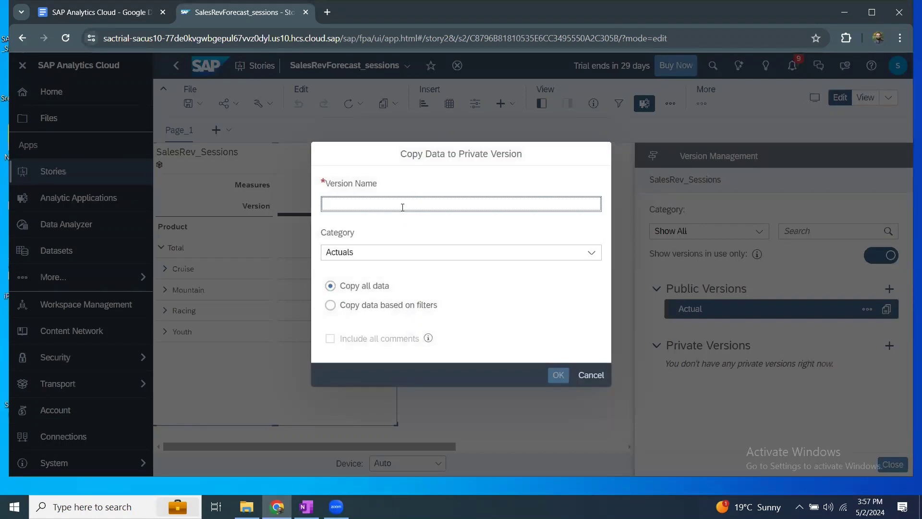
type("Forecast")
key("Tab")
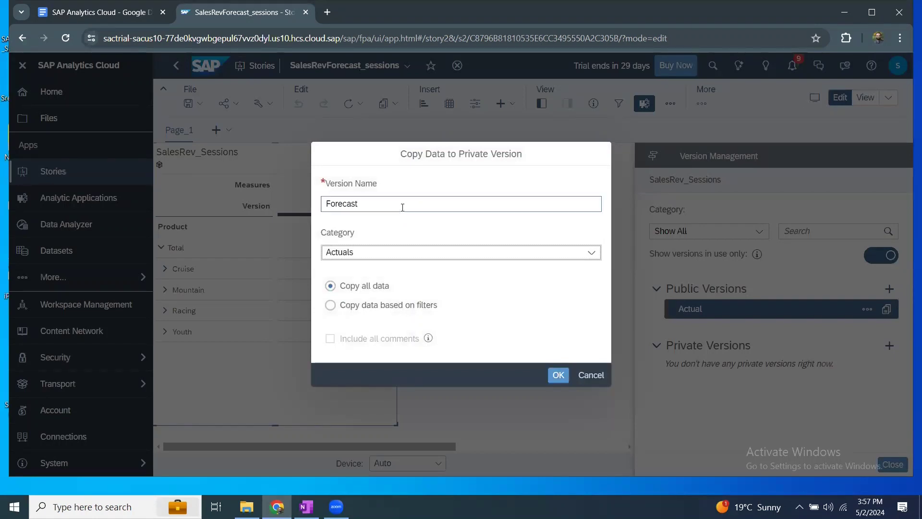
left_click(572, 257)
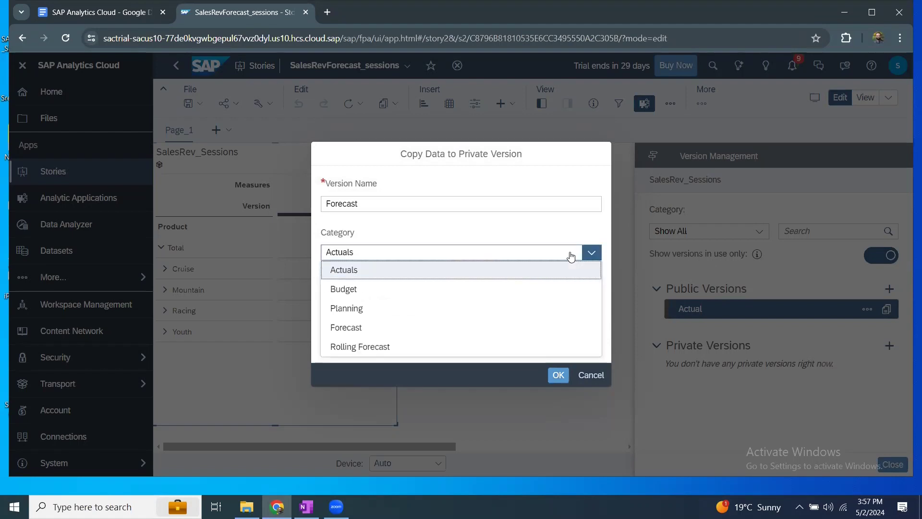
left_click(349, 326)
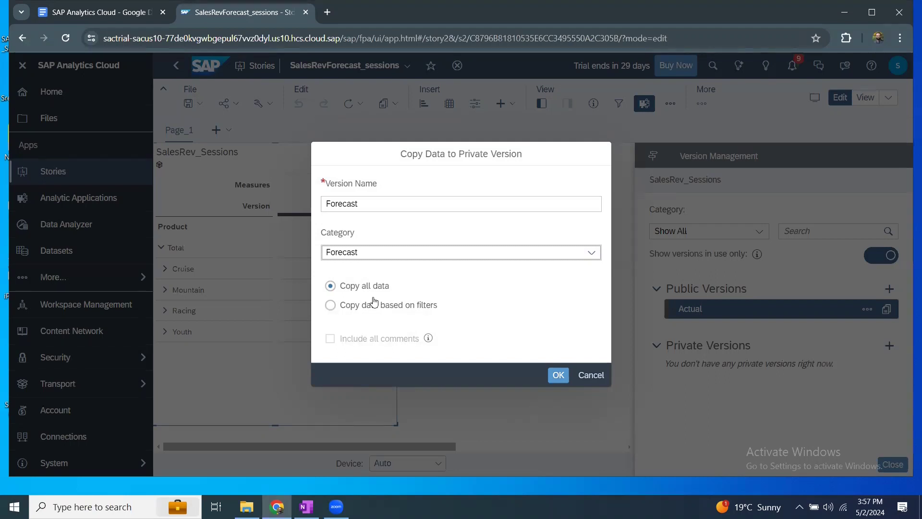
left_click(557, 376)
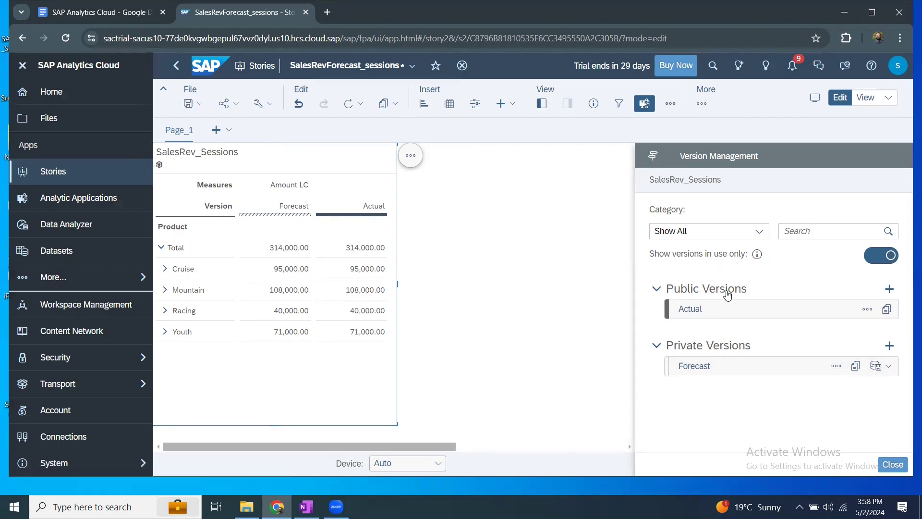
Publish the private Forecast version as a new public version named Forecast.
left_click(891, 368)
left_click(891, 369)
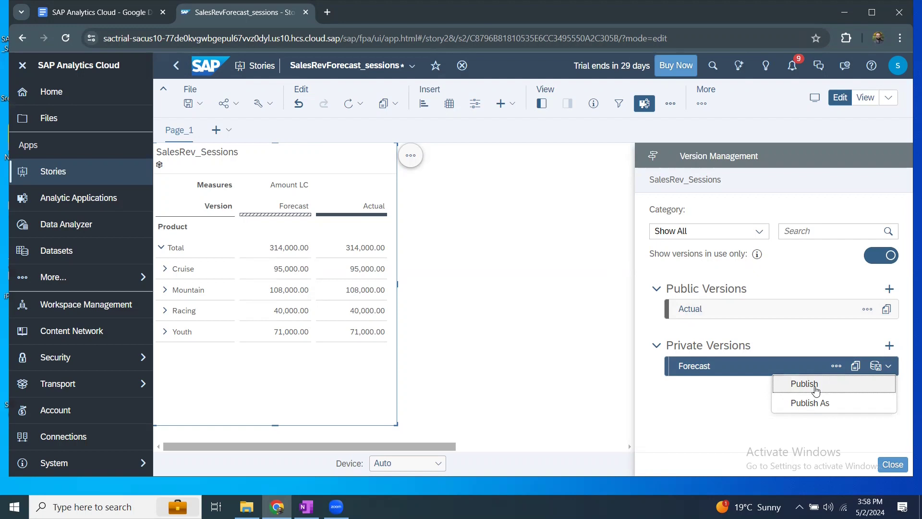
left_click(816, 403)
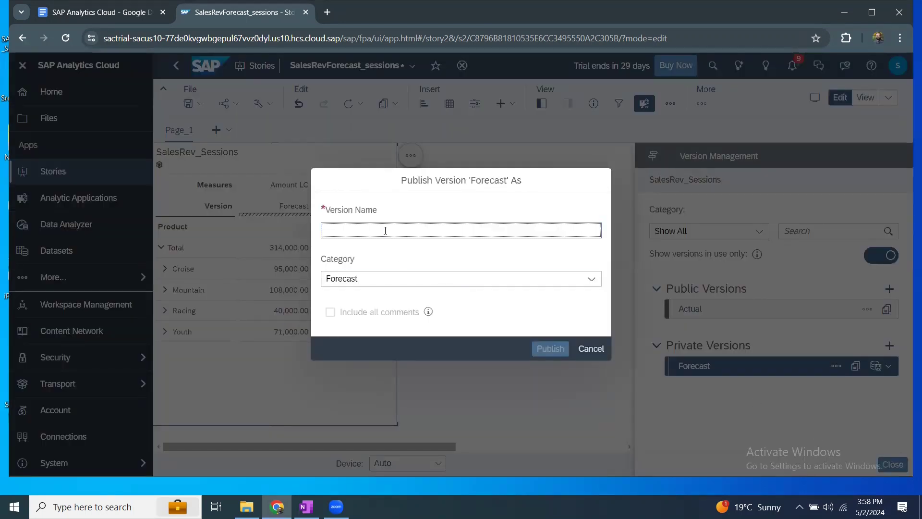
type("Forec")
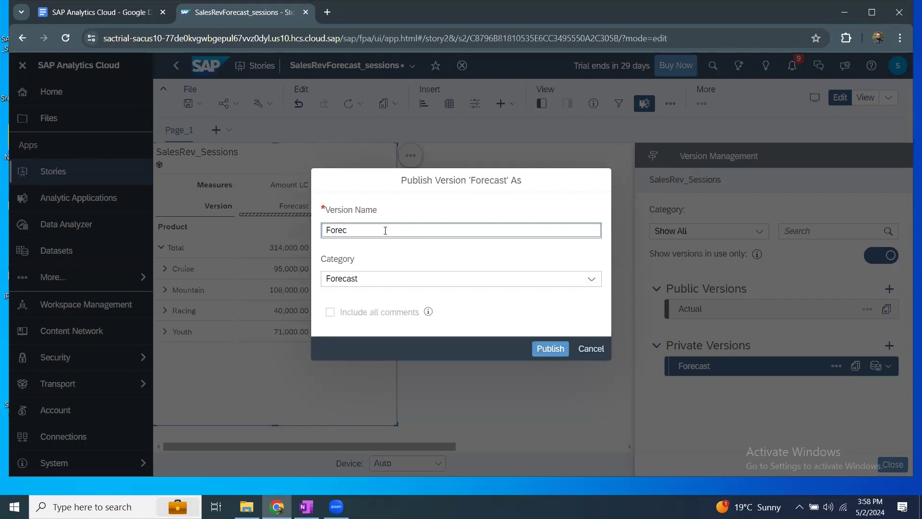
type("ast")
left_click(550, 350)
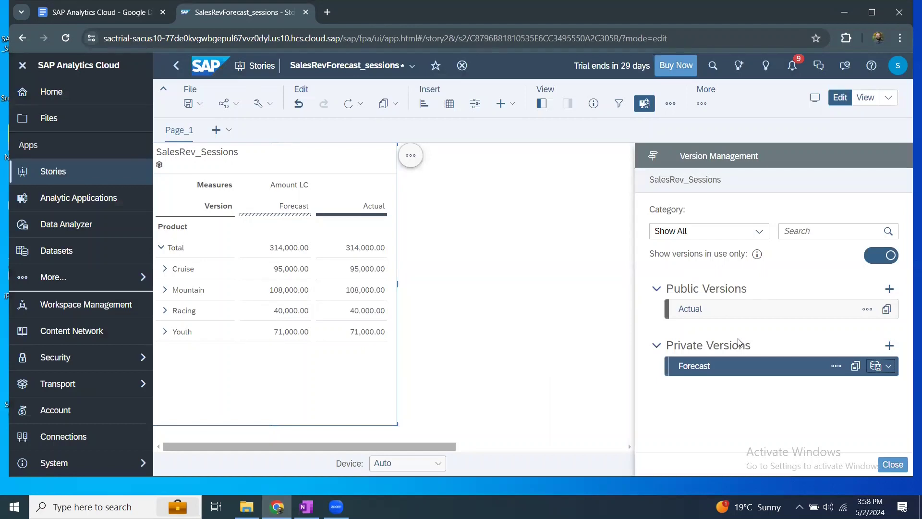
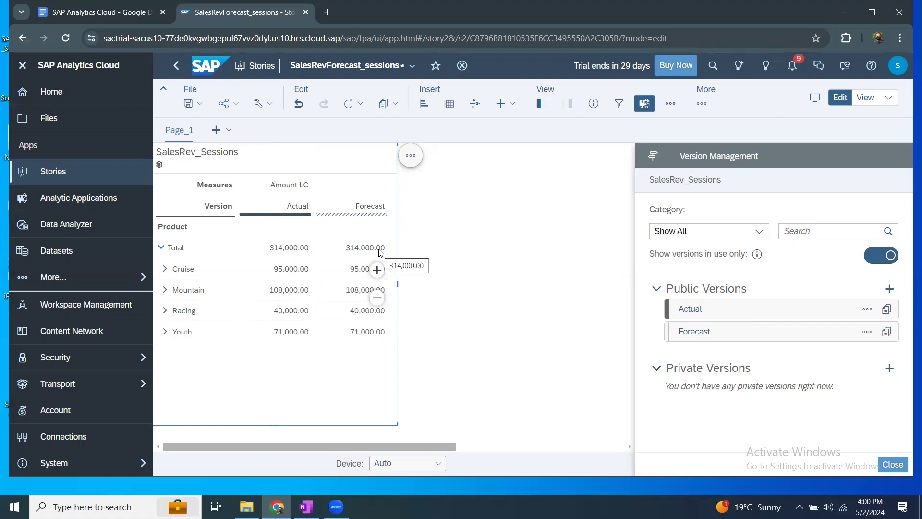
Start a blank private version in Version Management and name it PrvtFrcst_2024.
left_click(890, 369)
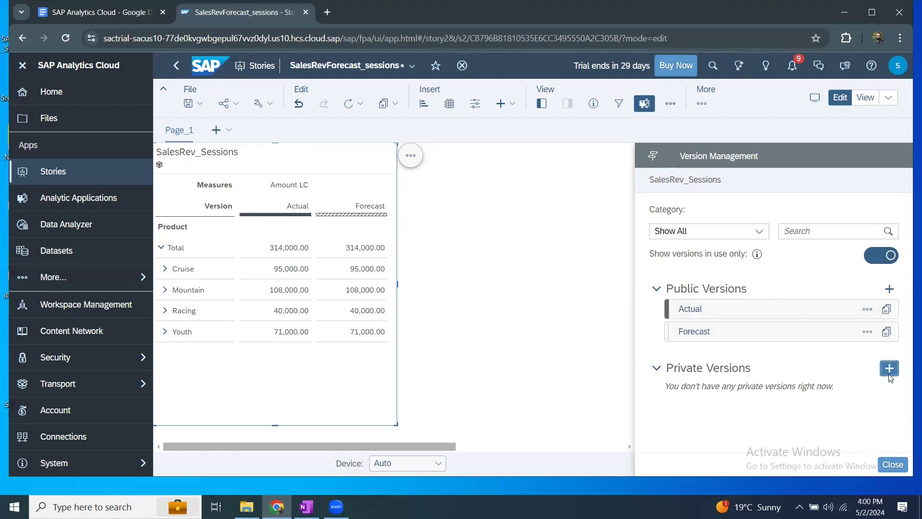
left_click(342, 222)
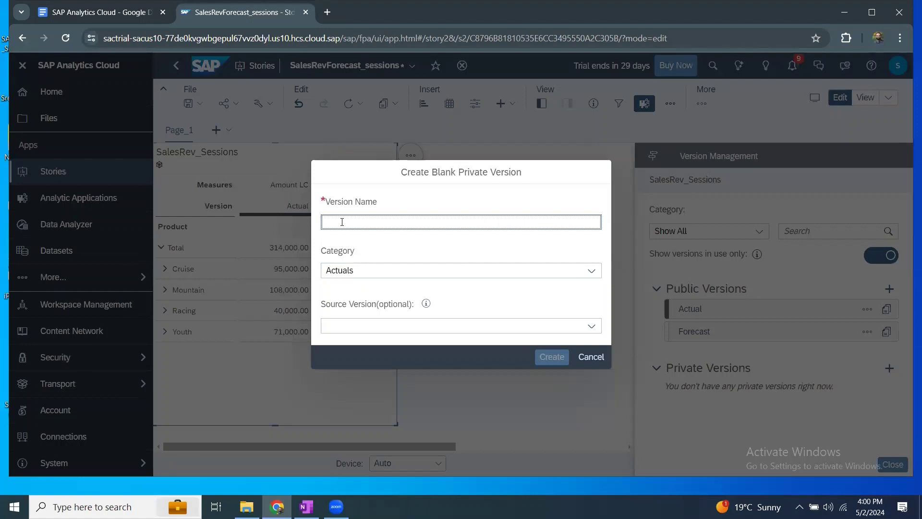
type("Prvt")
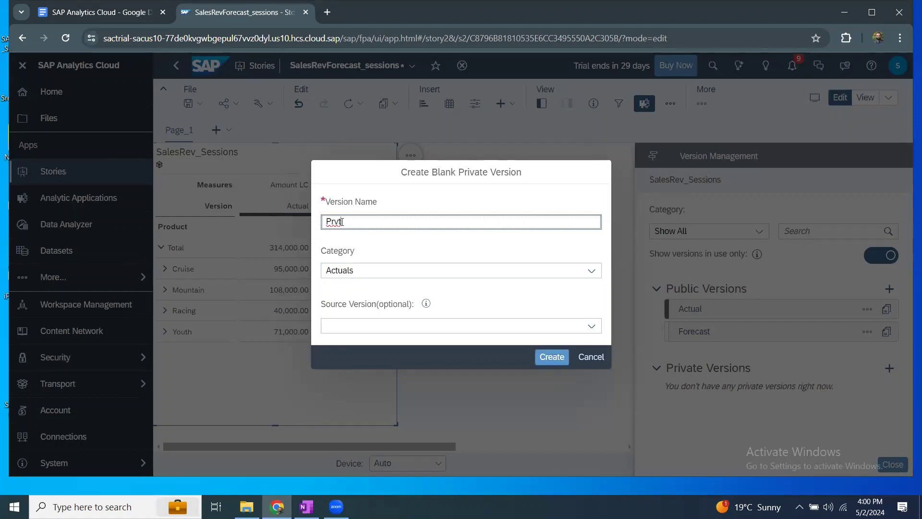
type("Frcst_Jan2024")
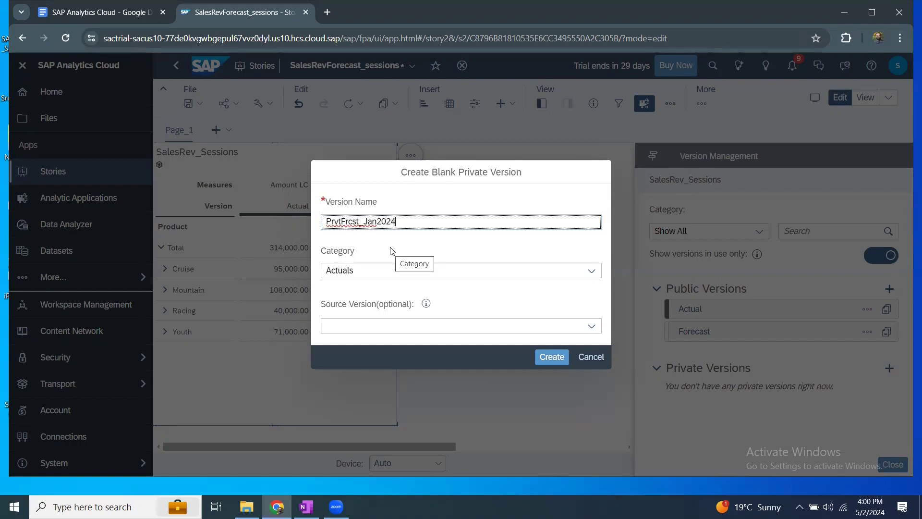
key("BackSpace")
key("BackSpace")
key("BackSpace")
key("BackSpace")
key("BackSpace")
key("BackSpace")
key("BackSpace")
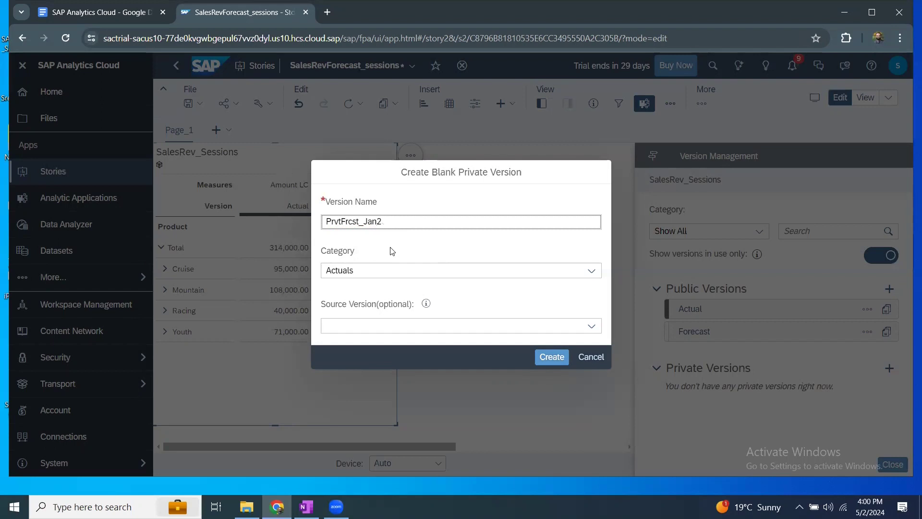
type("2024")
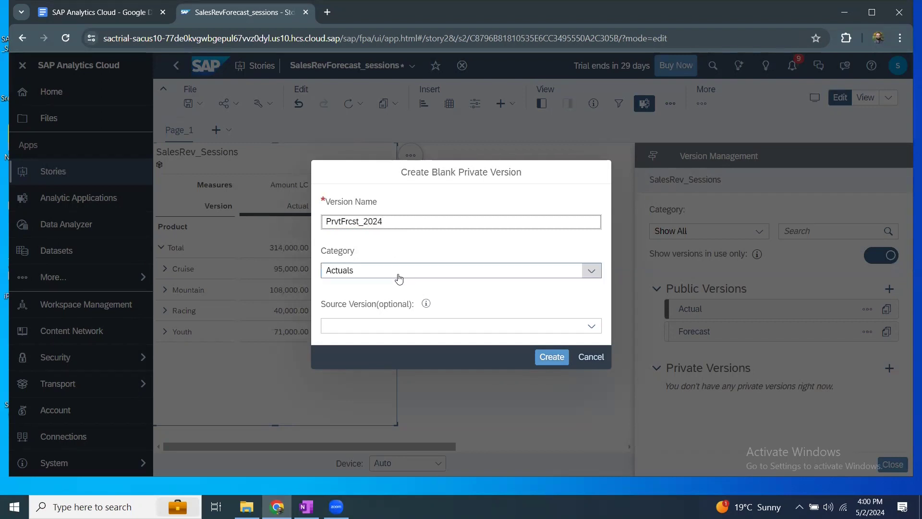
Create the blank private version with category Forecast and no source version, and save the story.
left_click(591, 270)
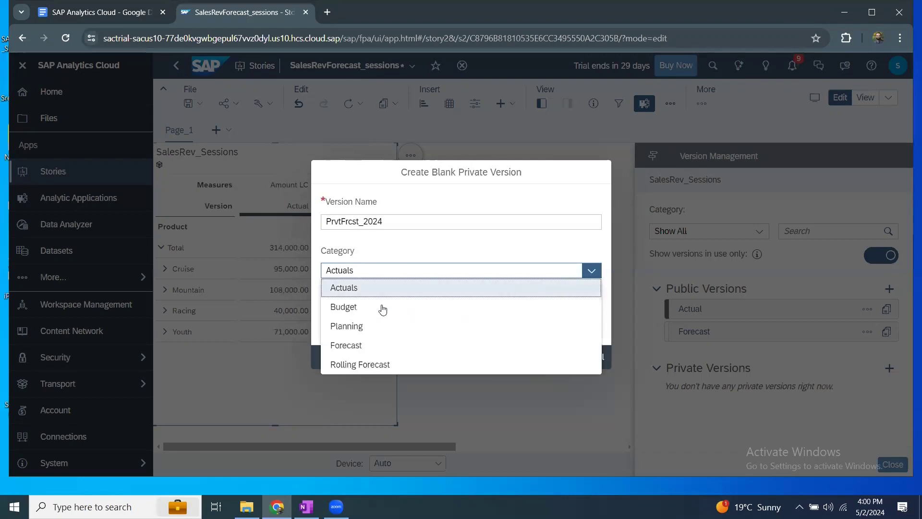
left_click(343, 345)
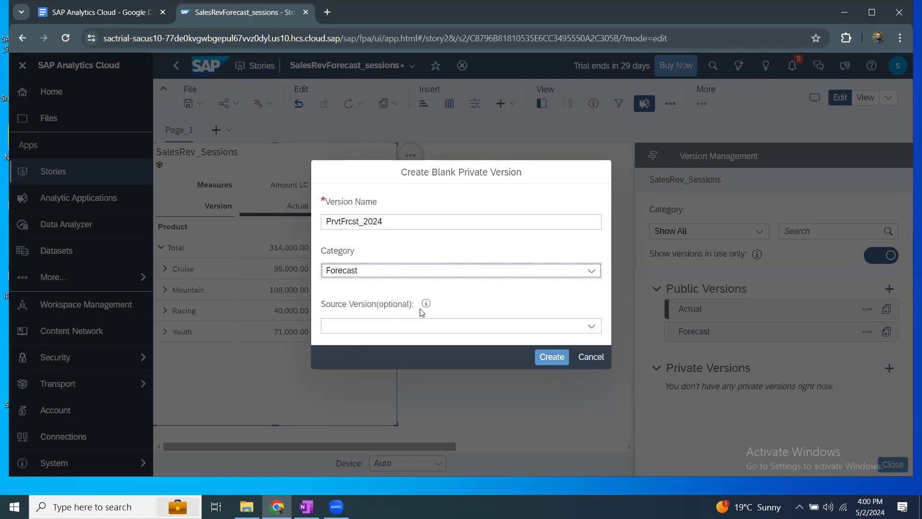
left_click(590, 328)
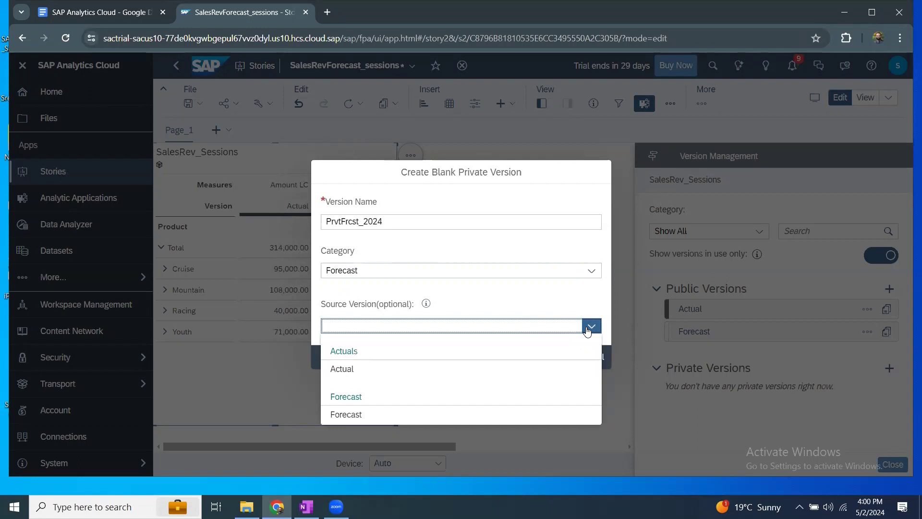
left_click(463, 304)
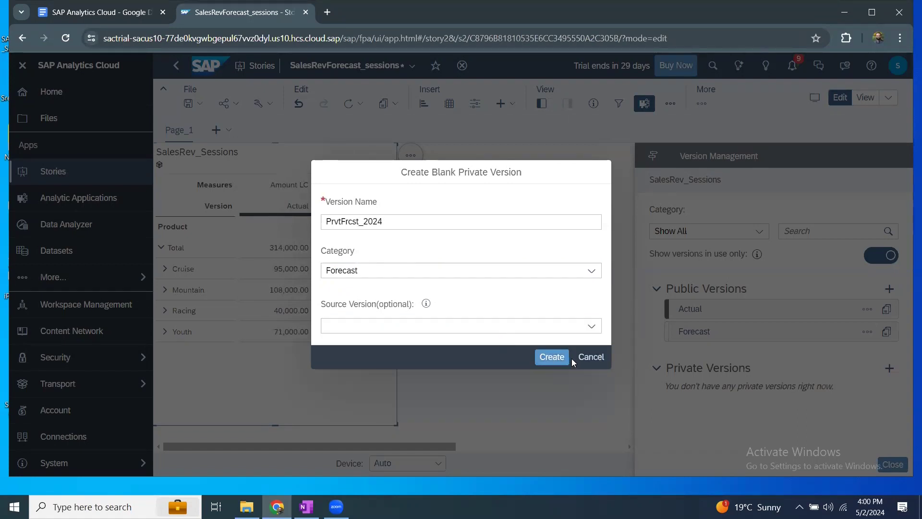
left_click(545, 361)
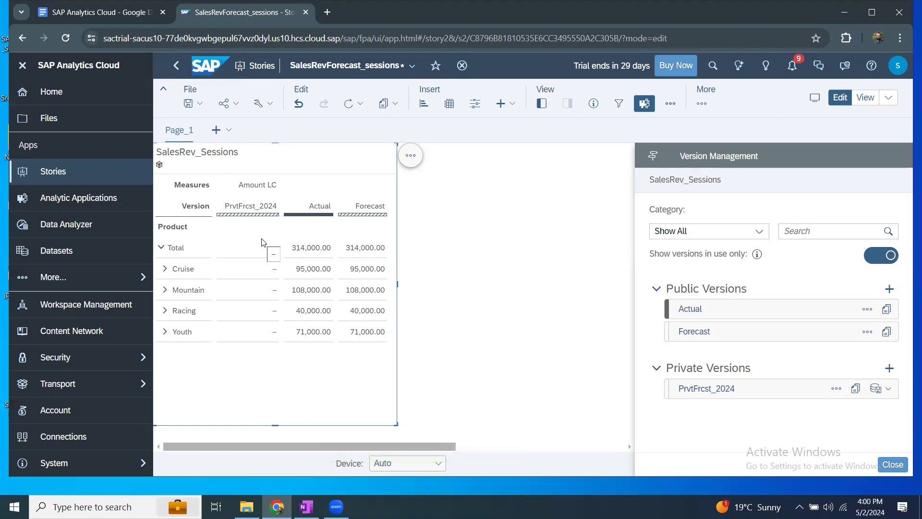
left_click(188, 109)
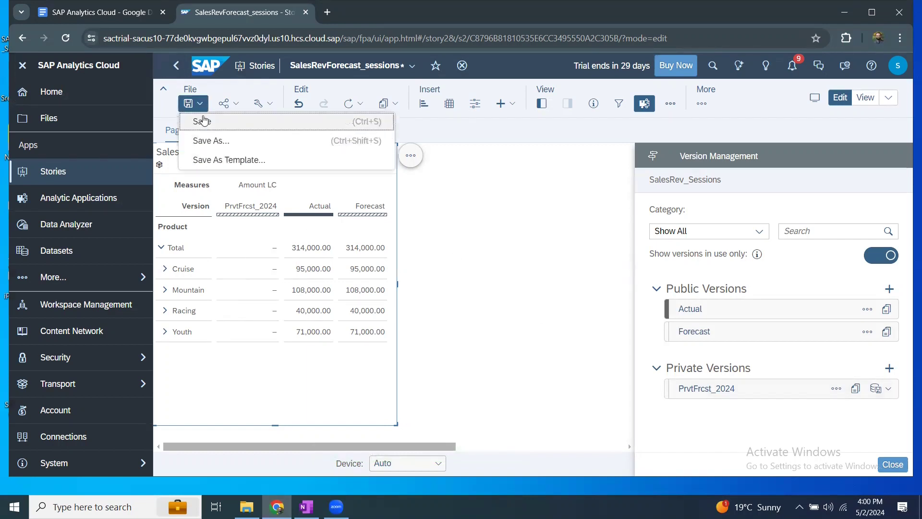
key("Return")
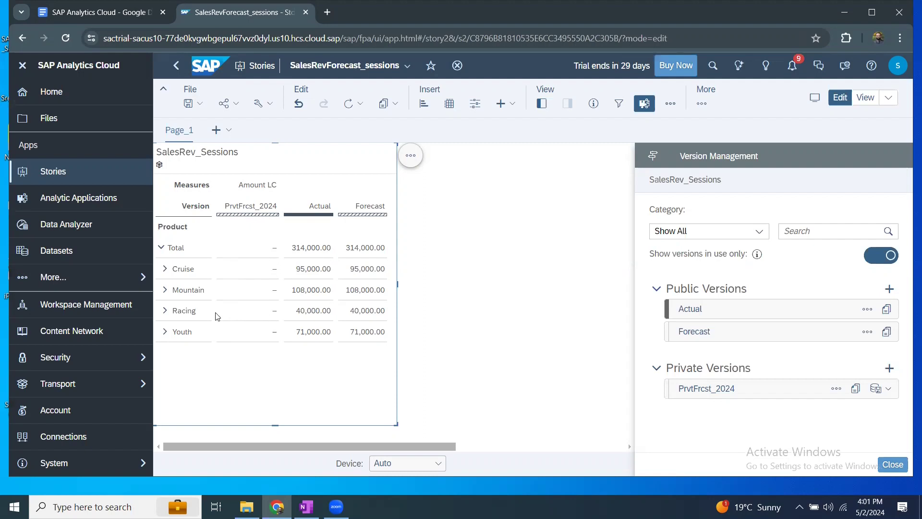
Create a new data action named Copylogic with description Copy logic and default model SalesRev_Sessions.
left_click(72, 277)
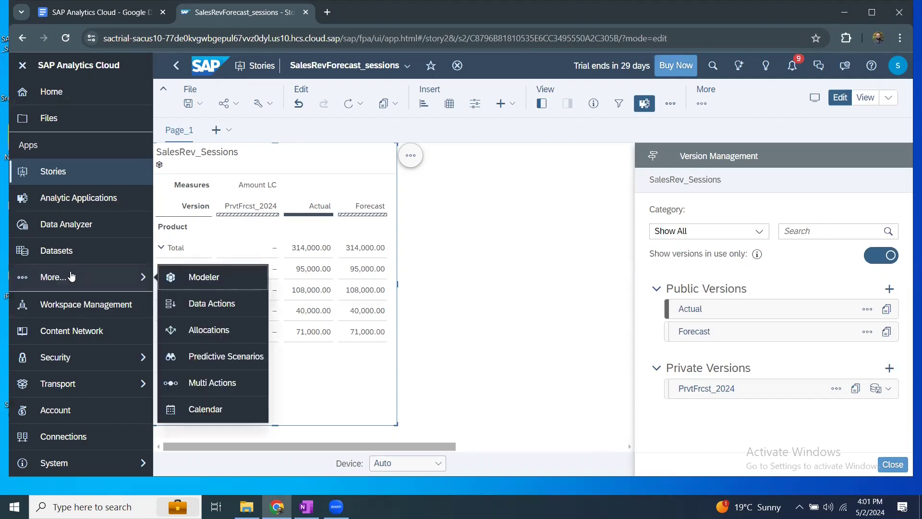
left_click(196, 311)
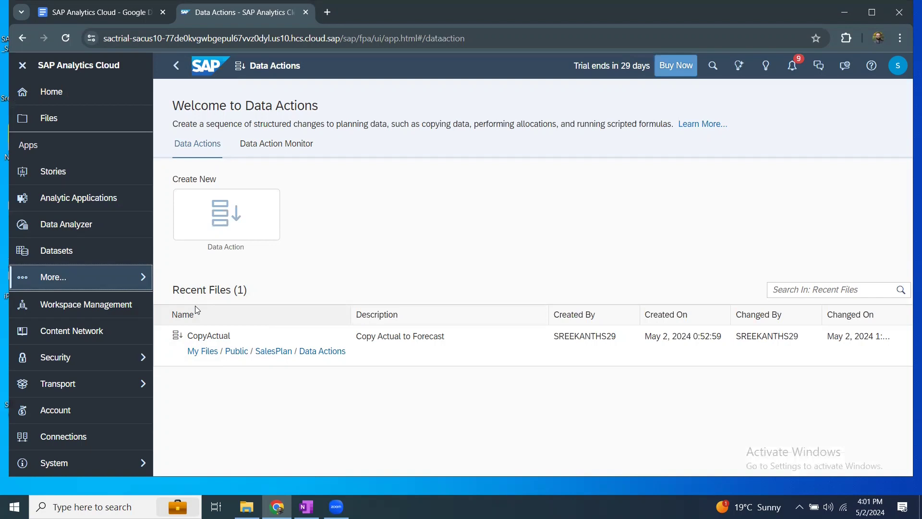
left_click(220, 217)
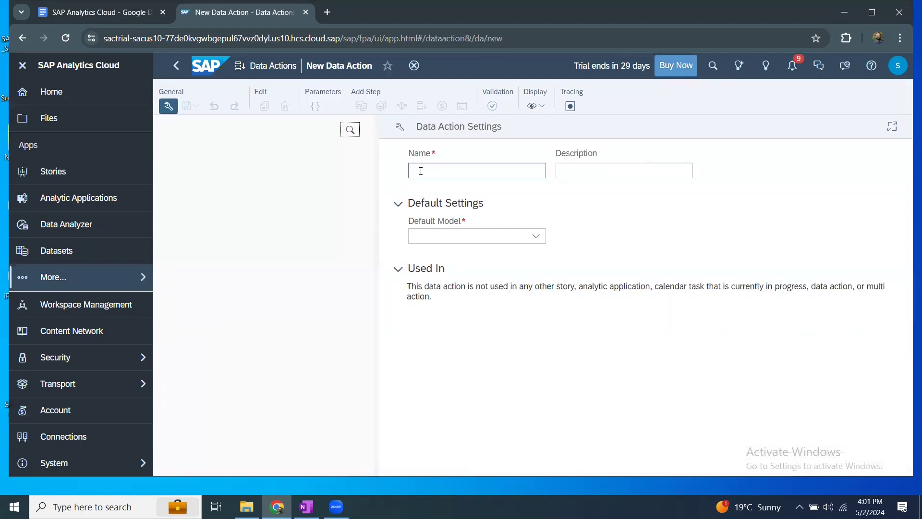
left_click(421, 171)
type("Copylogic")
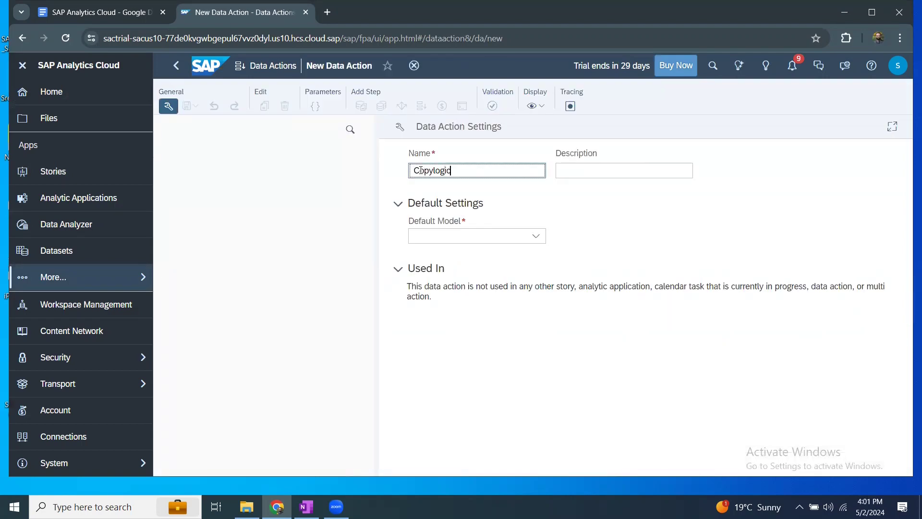
key("Tab")
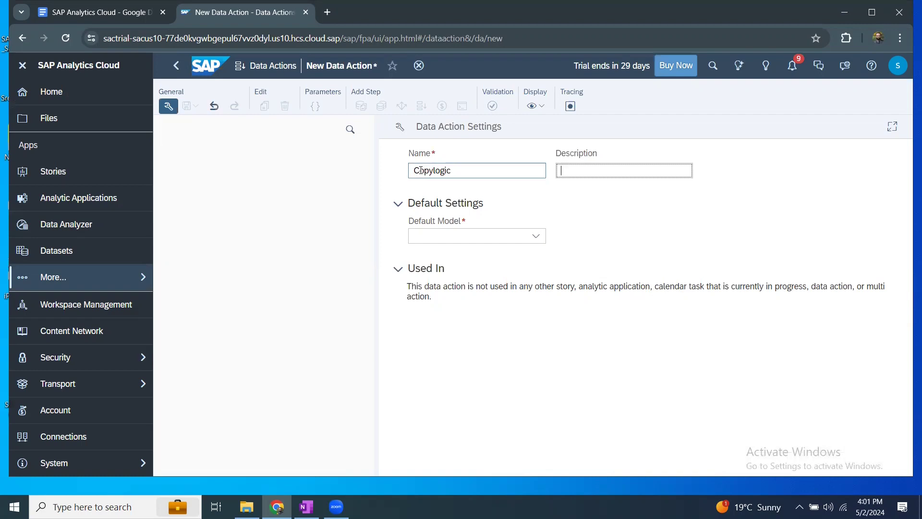
type("Copi")
key("BackSpace")
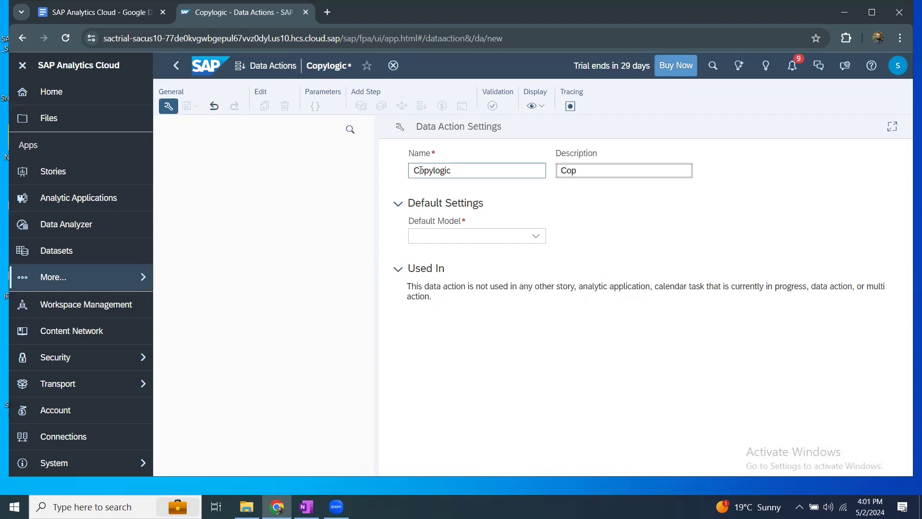
type("y logic")
left_click(537, 238)
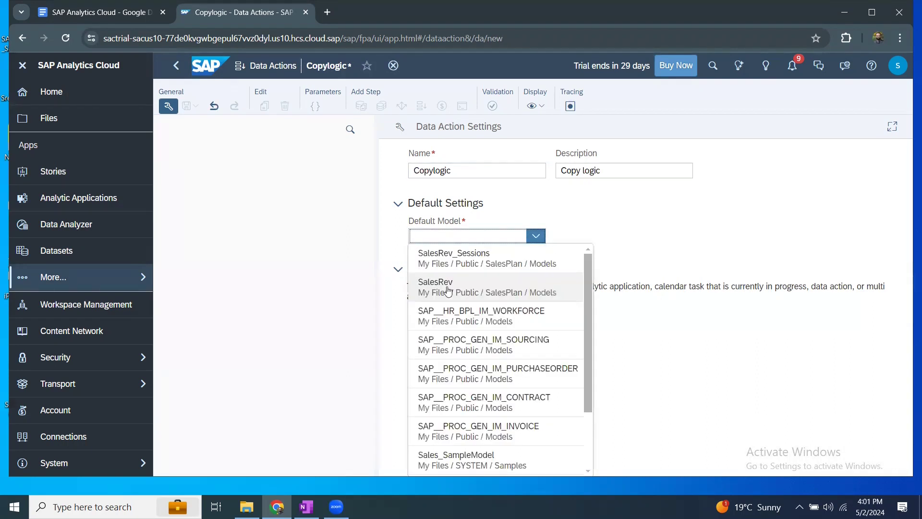
left_click(451, 261)
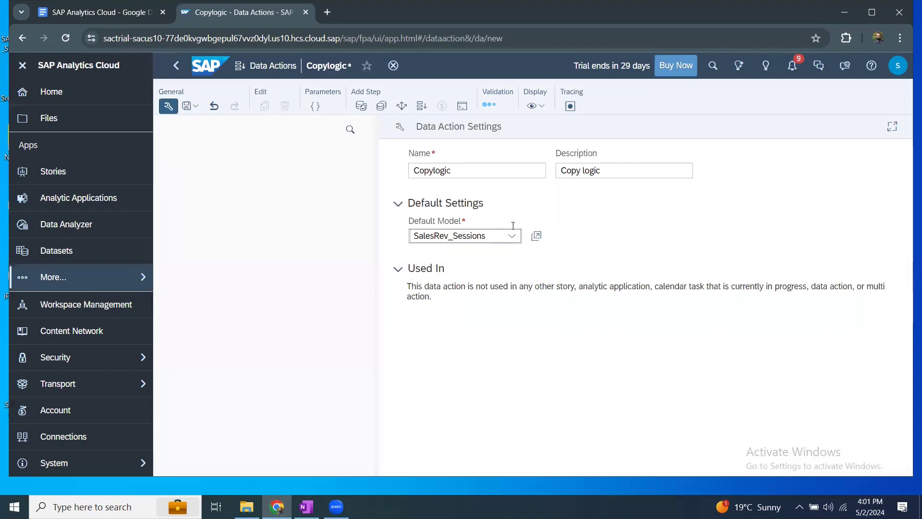
Add a copy step to the data action and name it Copy Actuals to Forecast.
left_click(315, 109)
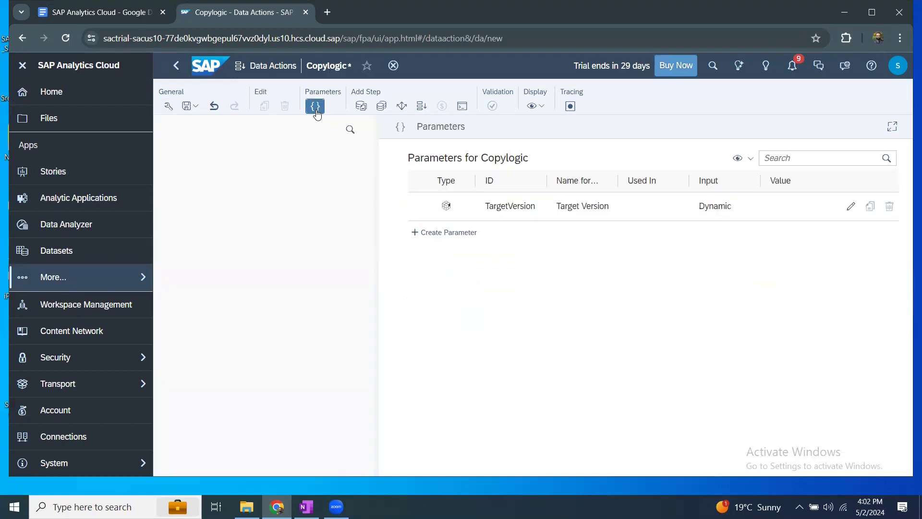
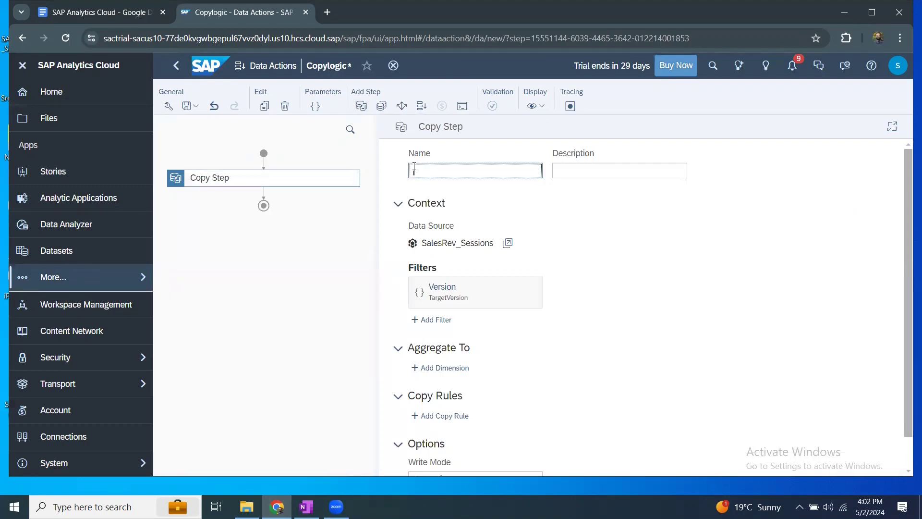
type("Copy Actuals t")
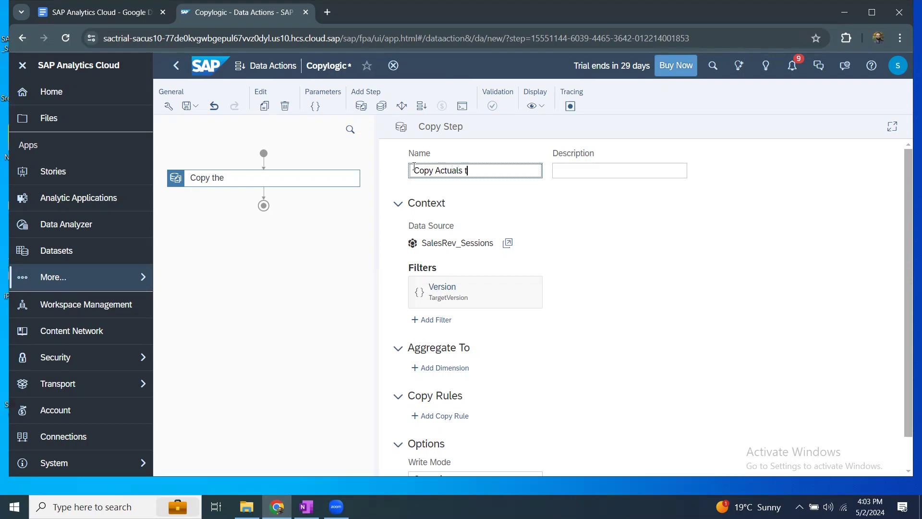
type("orecast")
key("Tab")
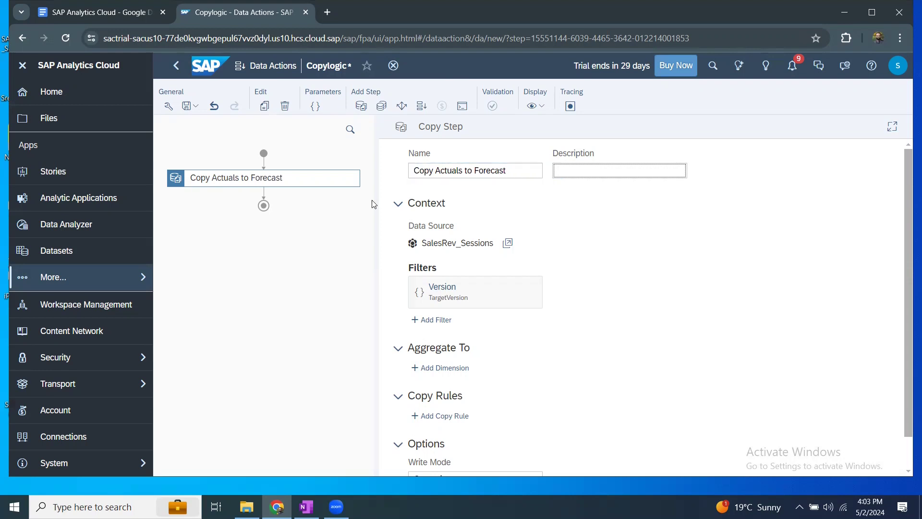
Set the copy step's Version filter to the member public.Actual.
left_click(447, 298)
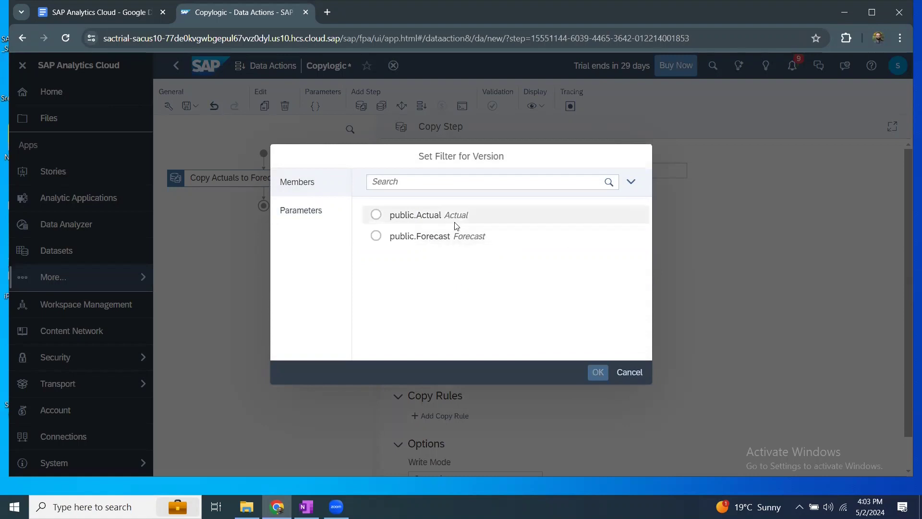
left_click(376, 216)
left_click(597, 378)
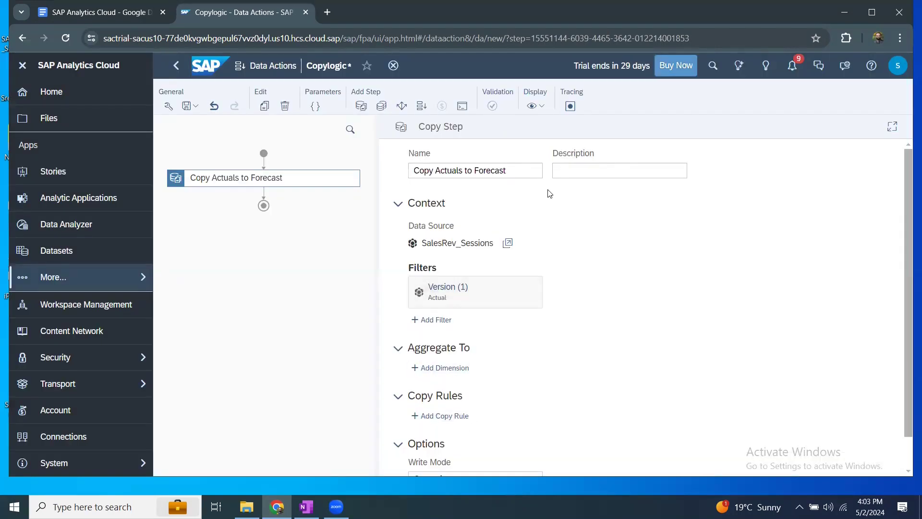
scroll(552, 348, "down", 1)
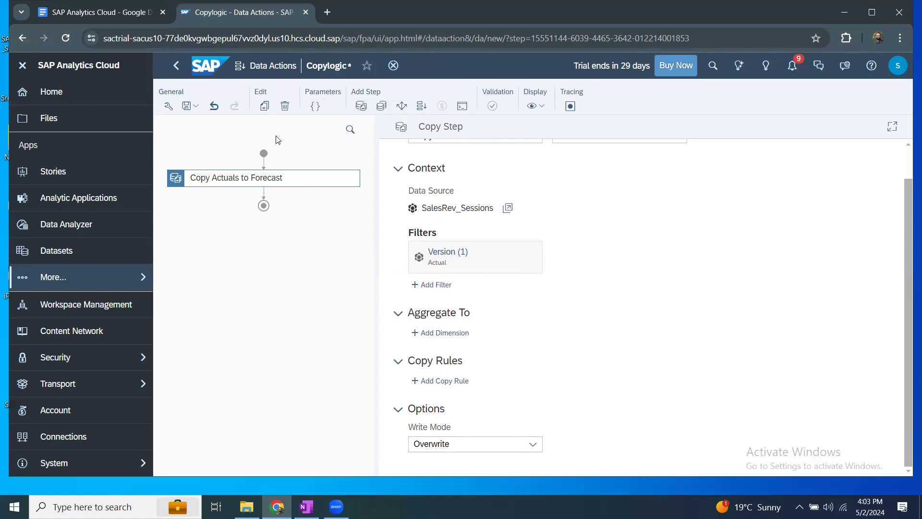
Save the data action as Copylogic_Act_Frct in the Data Actions folder of Public / SalesPlan.
left_click(198, 104)
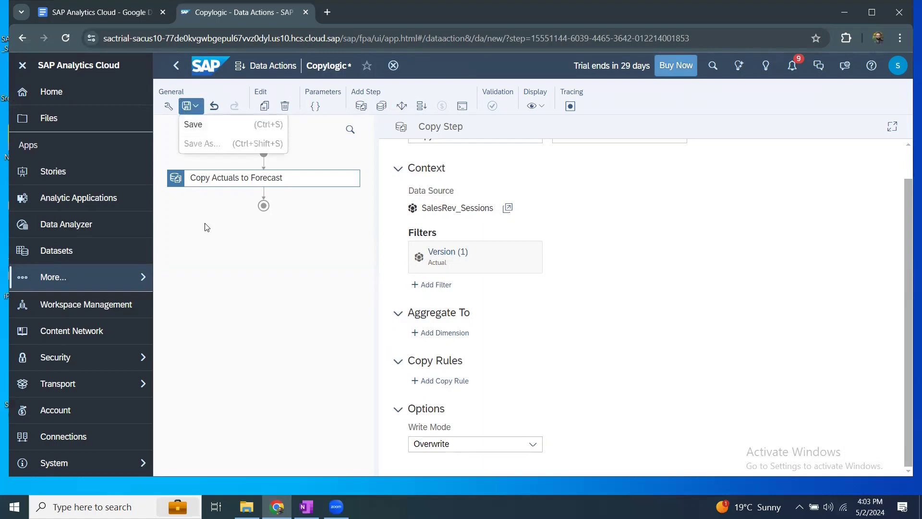
left_click(197, 131)
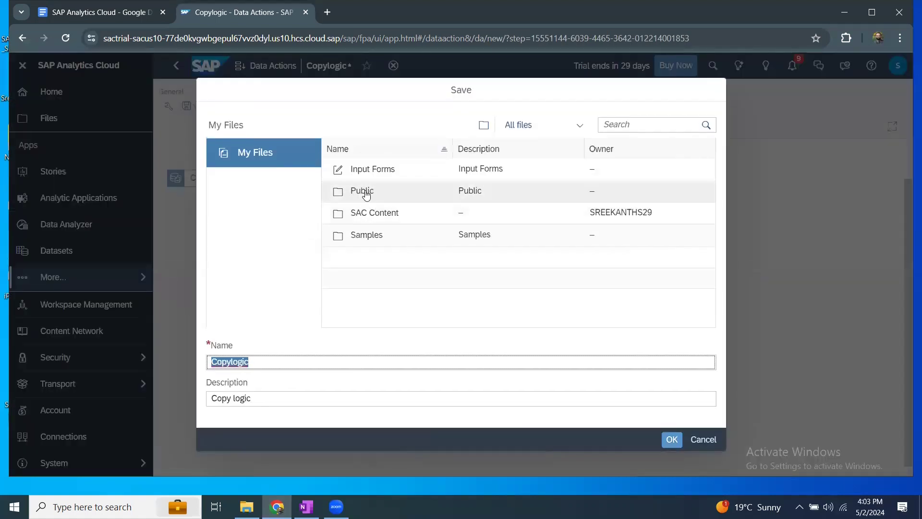
left_click(383, 200)
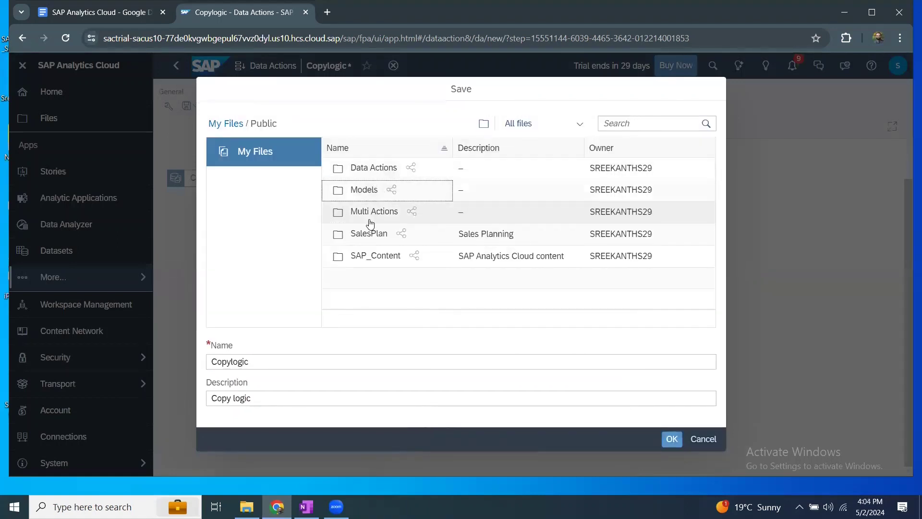
left_click(370, 235)
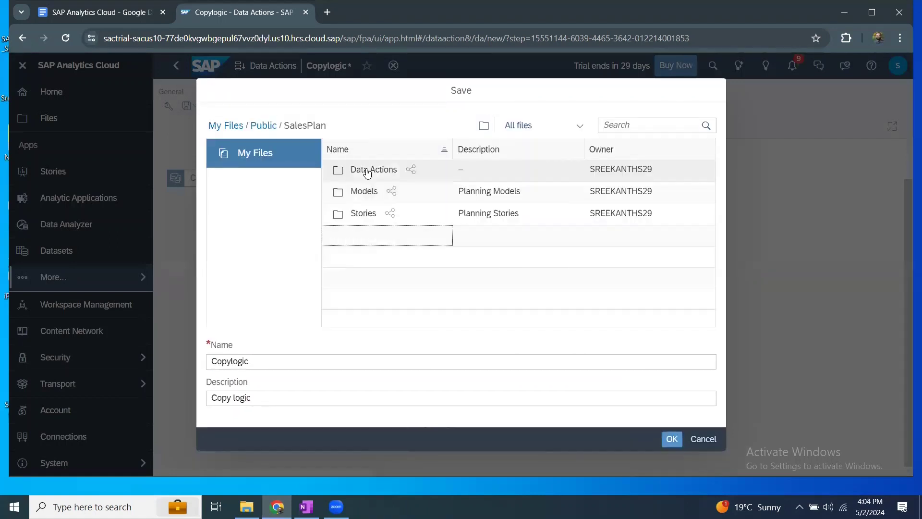
left_click(367, 171)
left_click(265, 359)
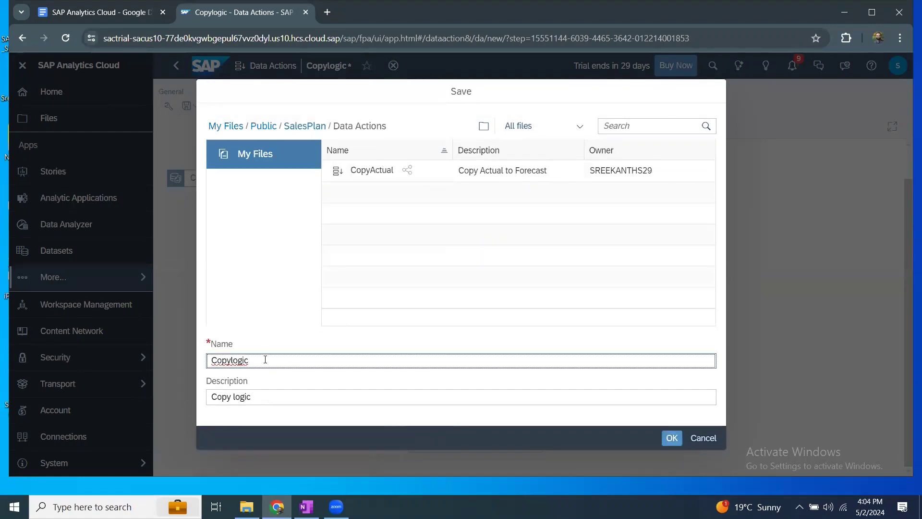
type("_A")
left_click(672, 437)
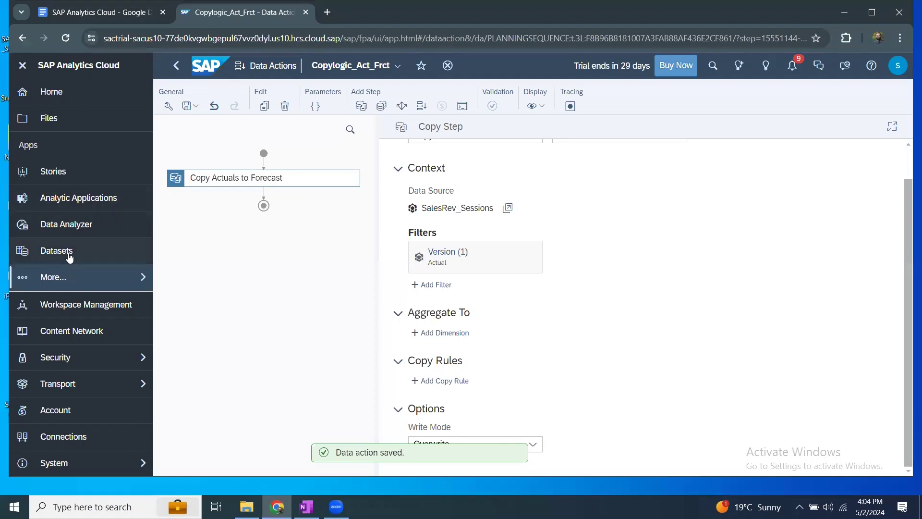
left_click(53, 175)
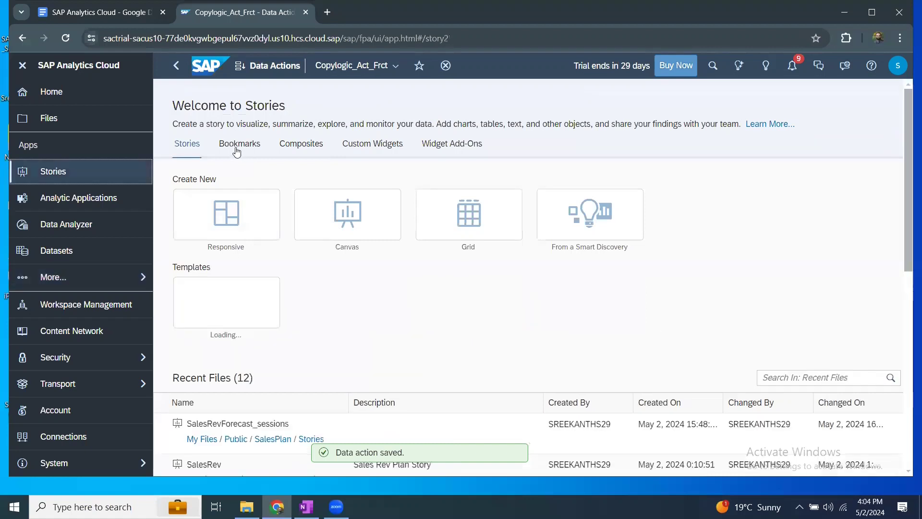
left_click(356, 216)
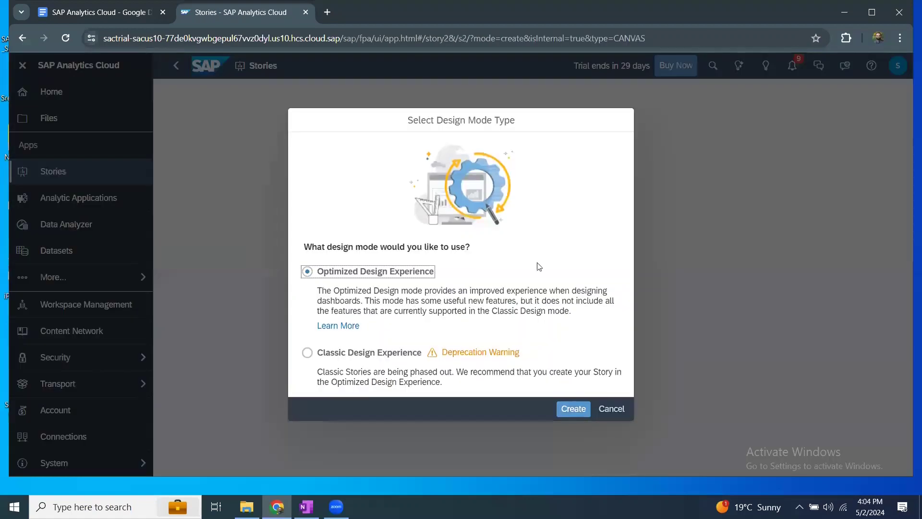
left_click(610, 409)
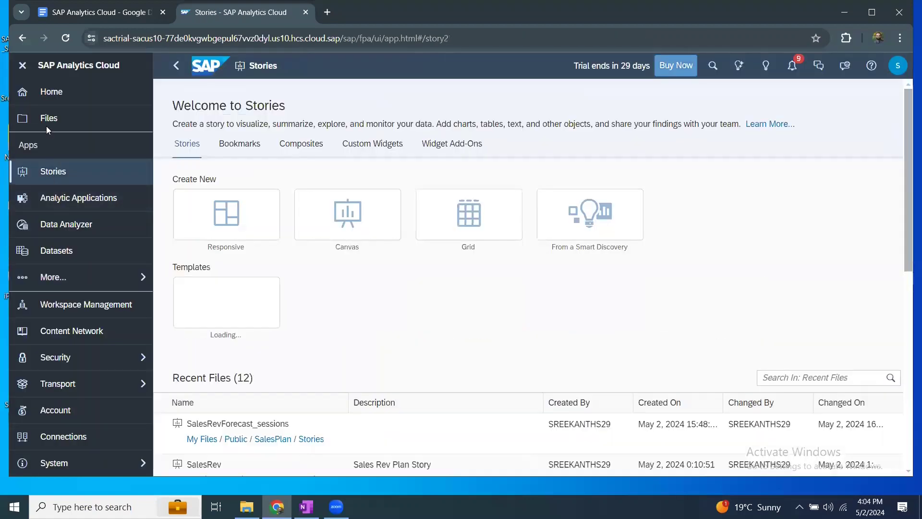
Open the existing SalesRevForecast_sessions story from the files and switch it to edit mode.
left_click(46, 126)
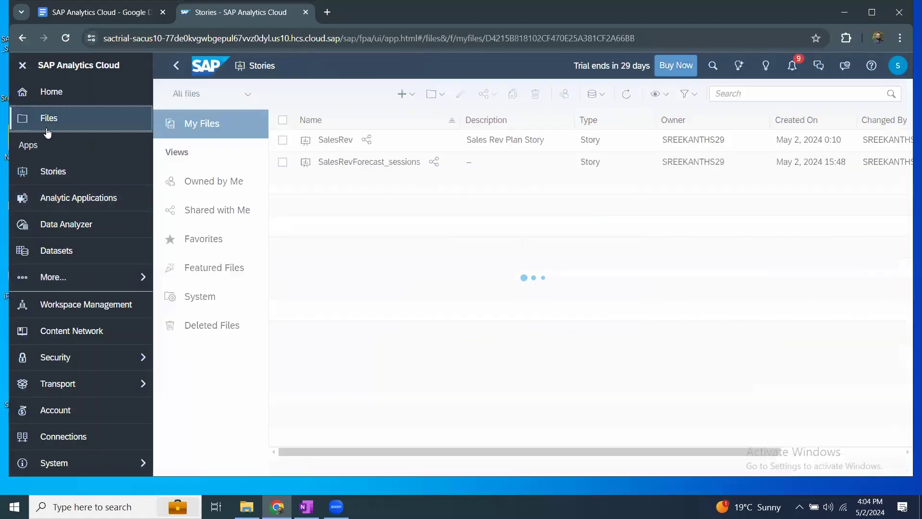
left_click(357, 164)
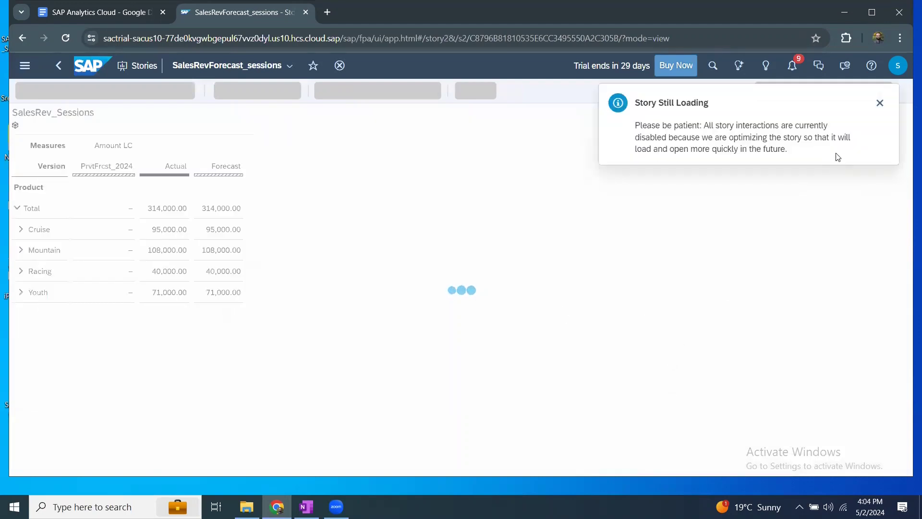
left_click(859, 90)
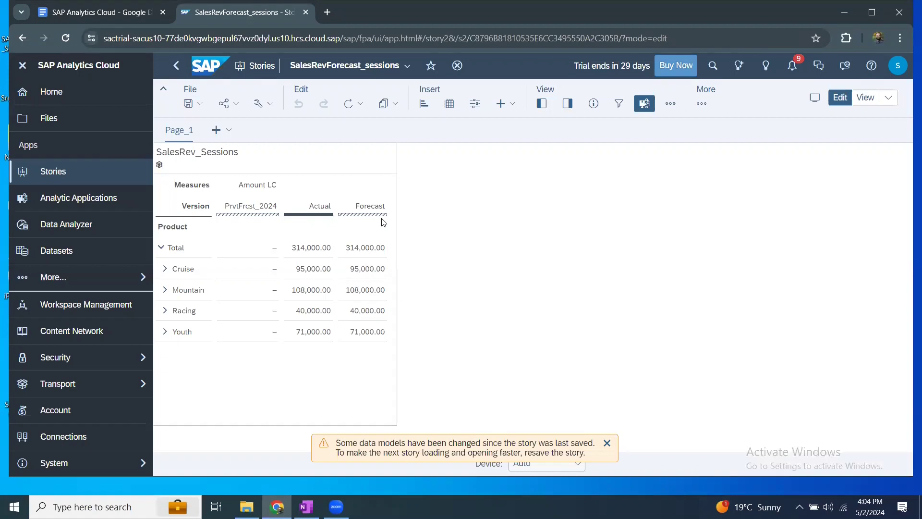
Insert a data action trigger, place it beside the SalesRev_Sessions table and make it narrower.
left_click(505, 103)
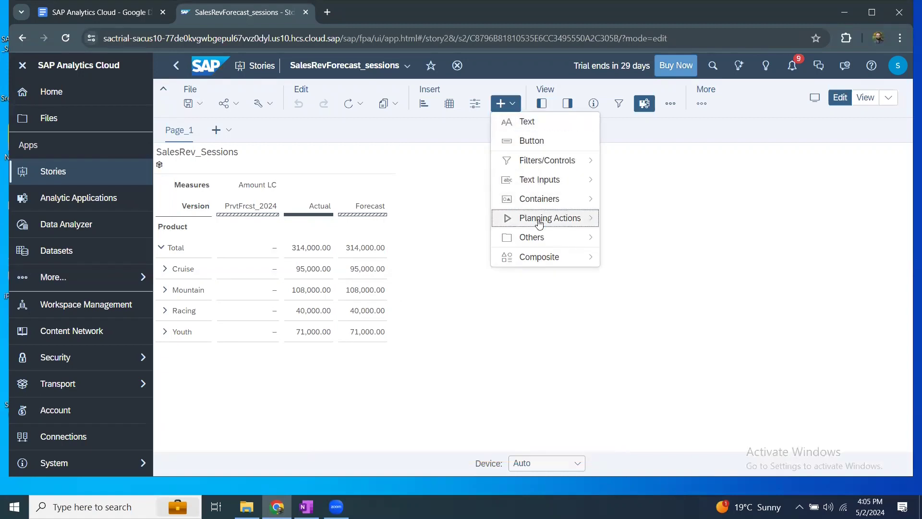
mouse_move(540, 223)
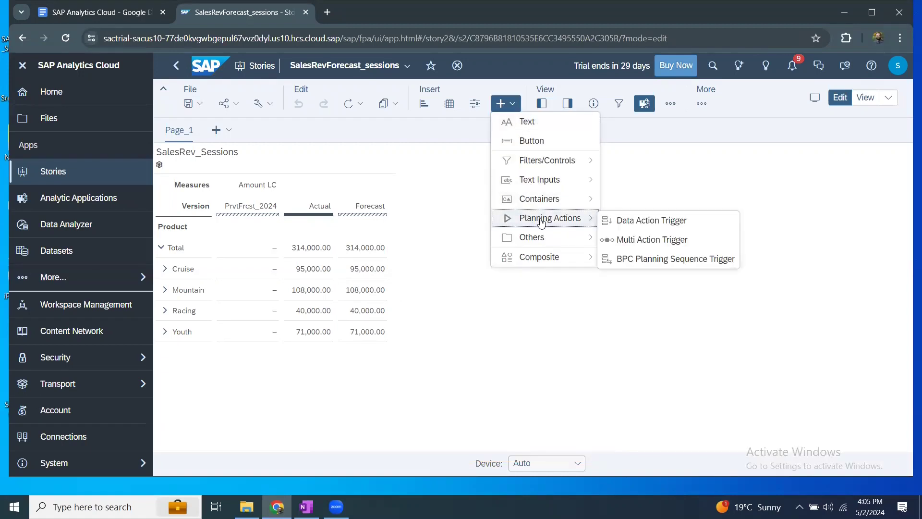
left_click(653, 222)
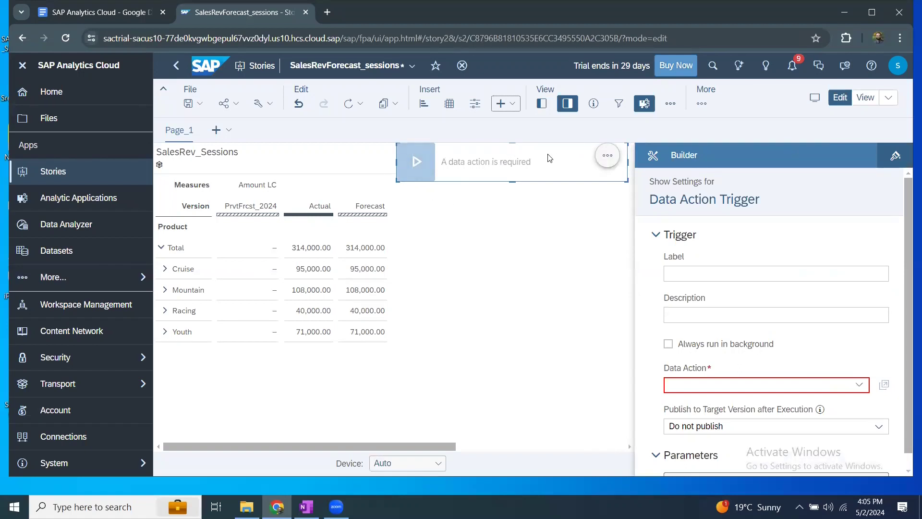
left_click_drag(522, 149, 495, 183)
left_click_drag(599, 194, 525, 194)
Label the trigger Copy Actual to Forecast and assign the data action Copylogic_Act_Frct to it.
left_click(699, 270)
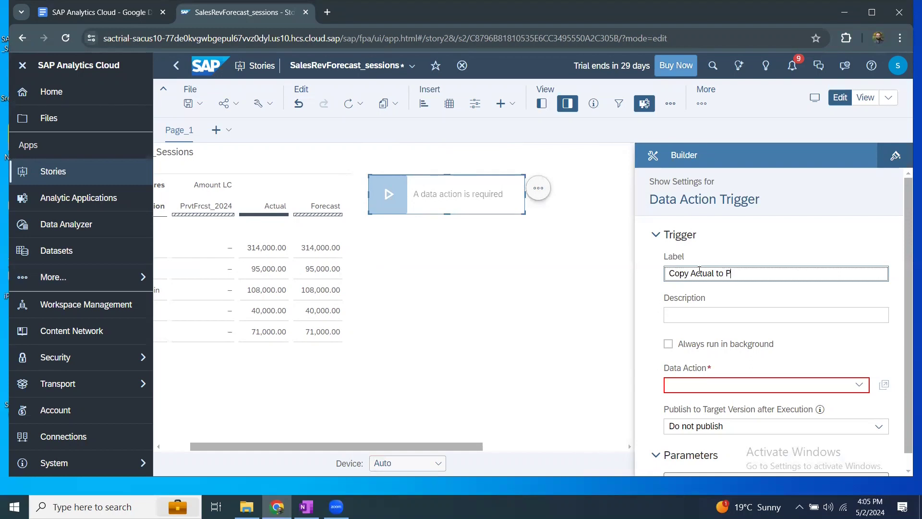
type("cast")
key("Tab")
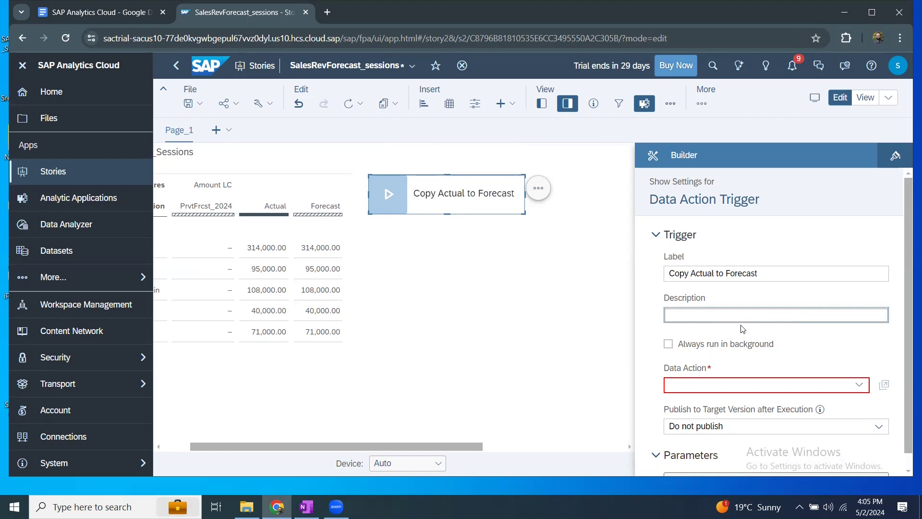
left_click(859, 384)
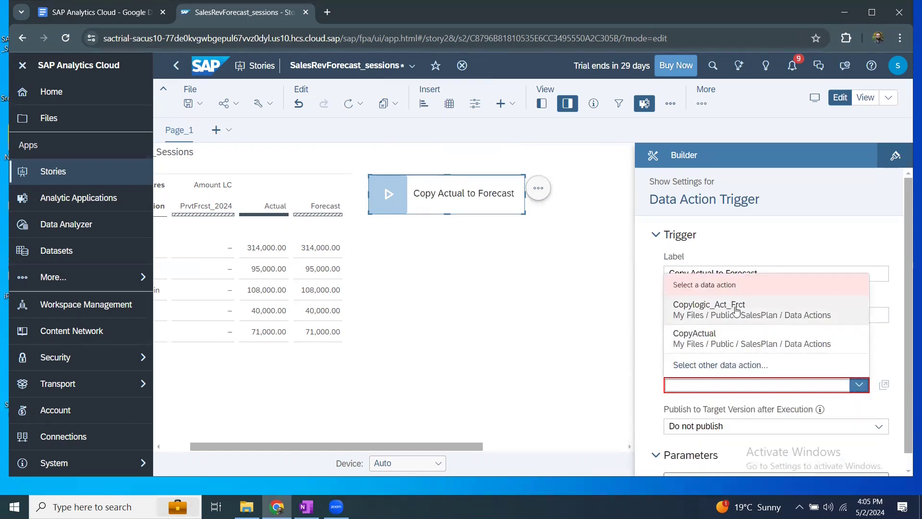
left_click(732, 309)
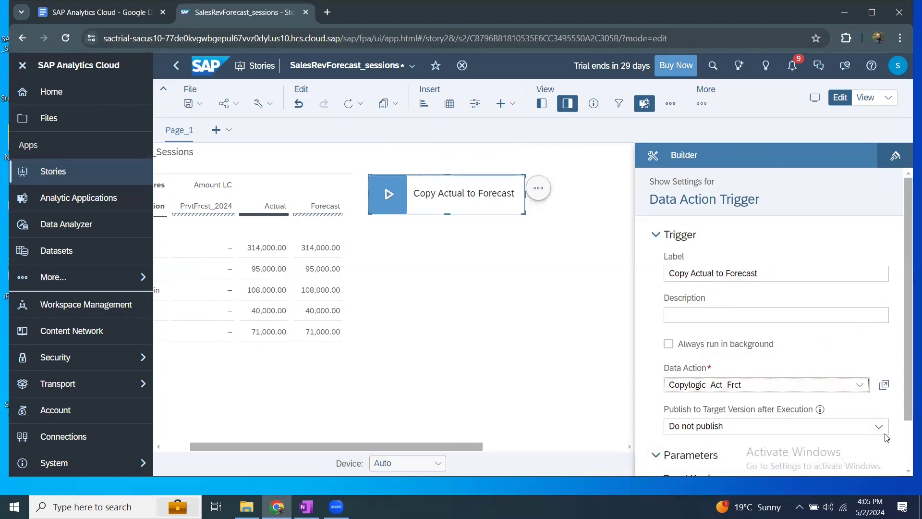
scroll(908, 410, "down", 1)
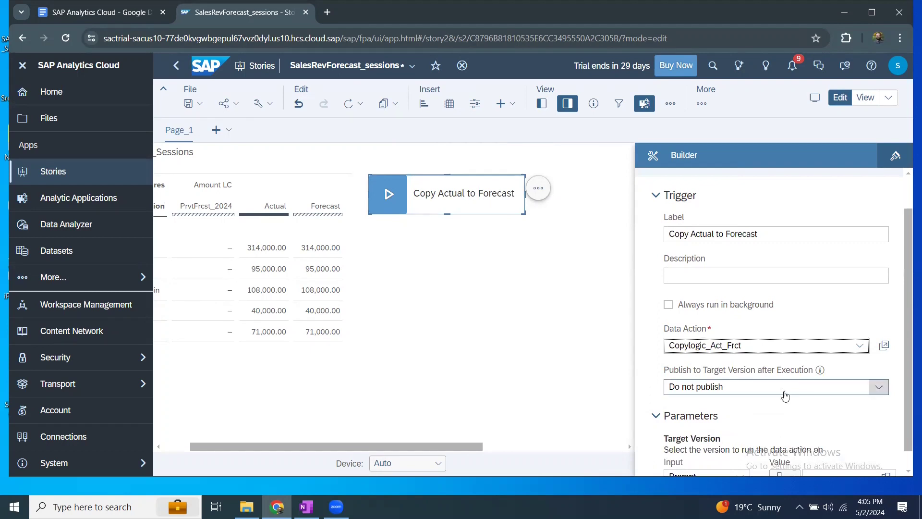
left_click_drag(908, 368, 908, 426)
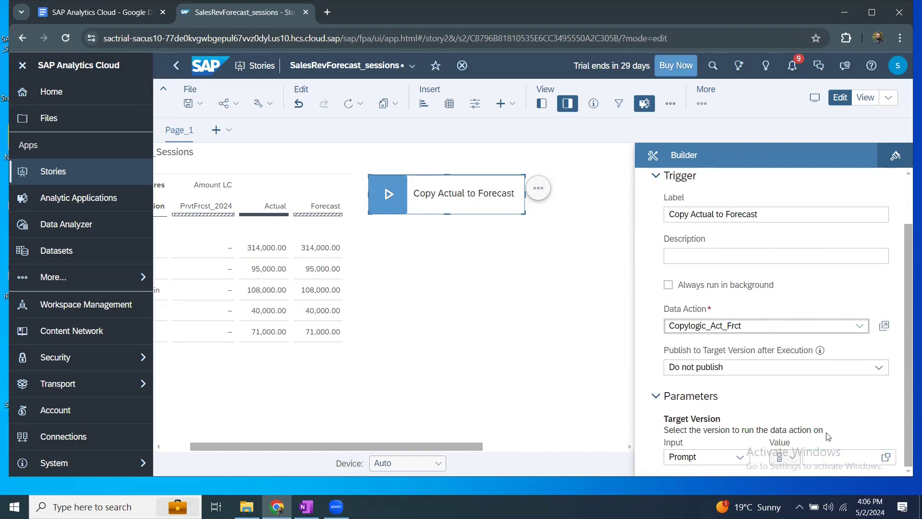
left_click(887, 457)
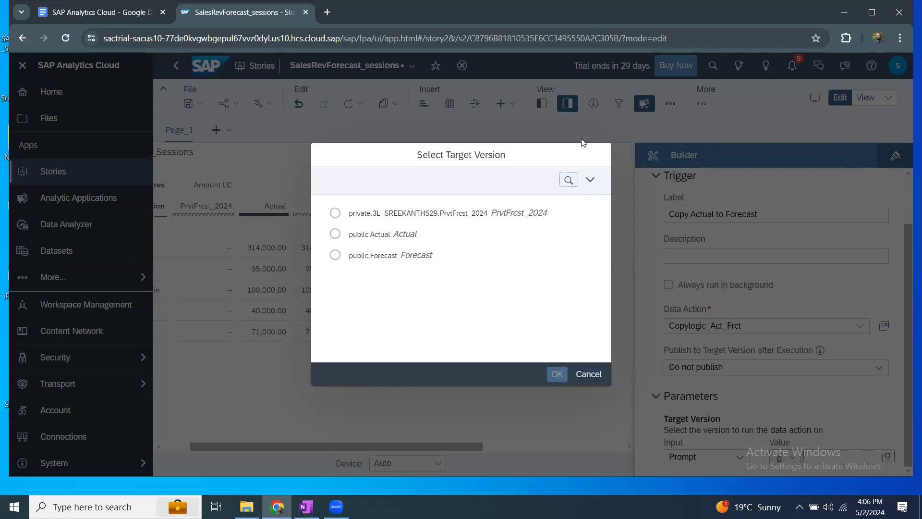
left_click(588, 373)
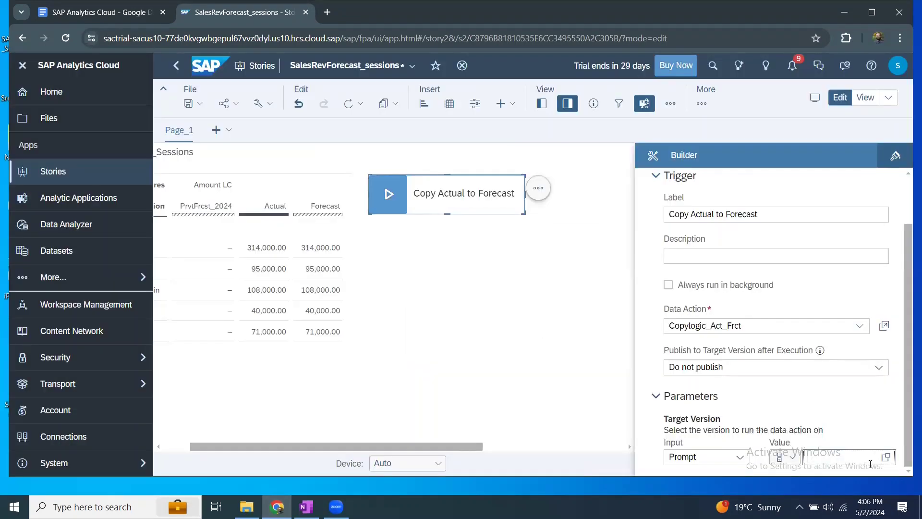
Save the SalesRevForecast_sessions story with the configured data action trigger.
left_click(189, 108)
left_click(203, 128)
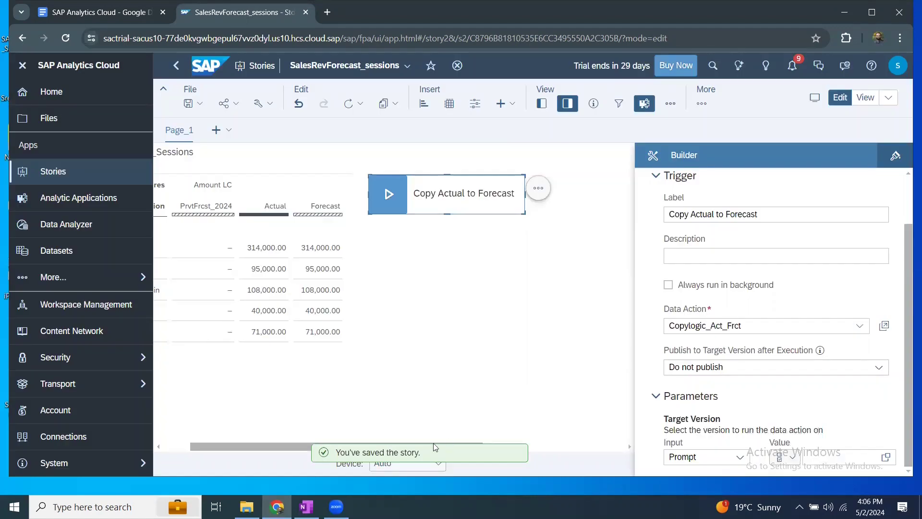
Run the Copy Actual to Forecast trigger with the private version PrvtFrcst_2024 as target version.
left_click_drag(266, 444, 219, 442)
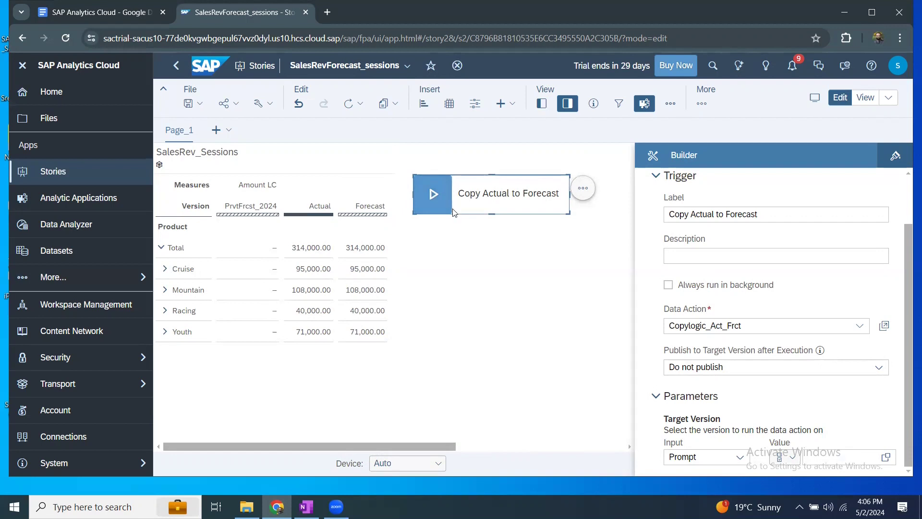
left_click(430, 197)
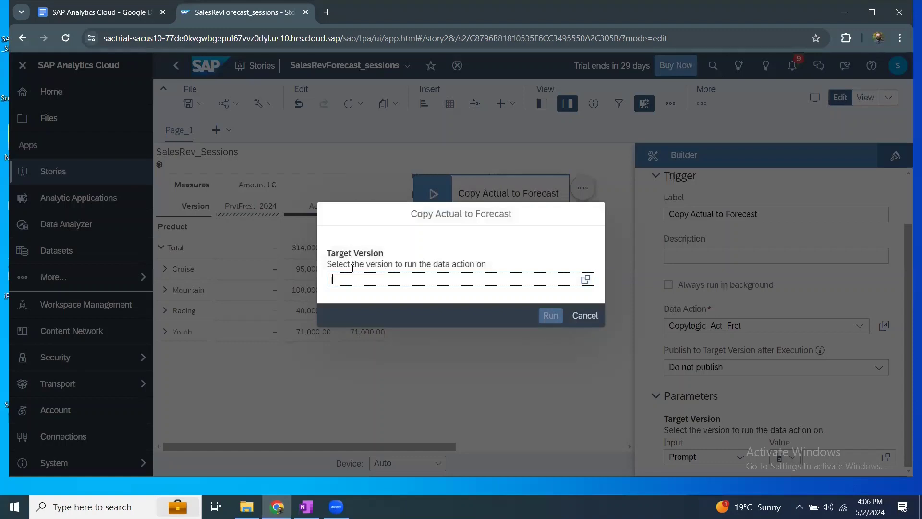
left_click(585, 279)
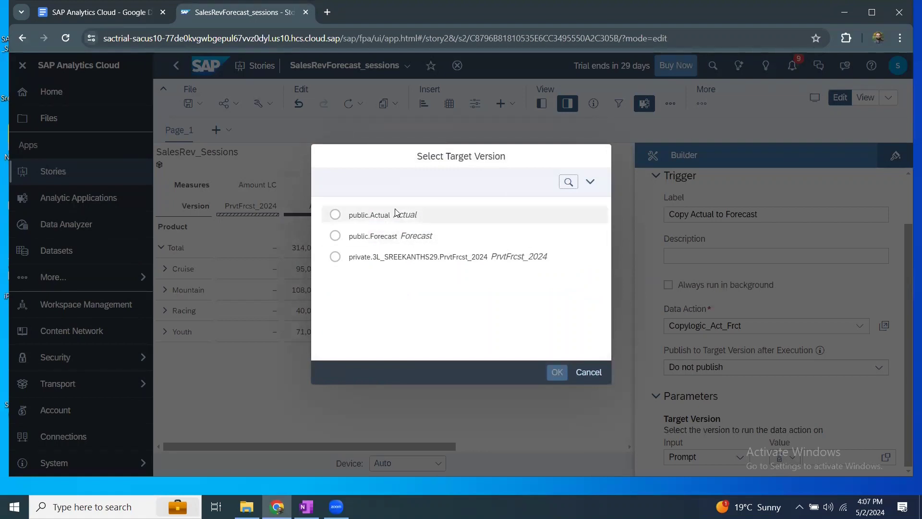
left_click(335, 256)
left_click(558, 372)
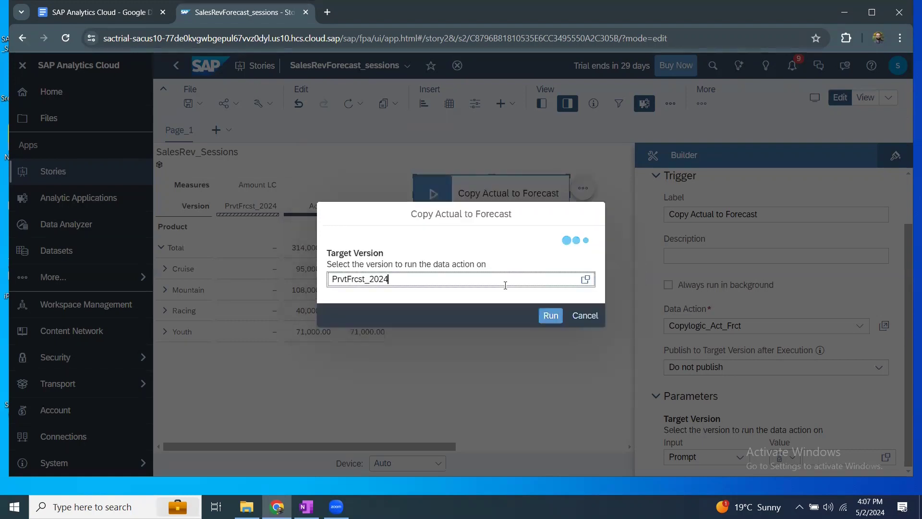
left_click(551, 316)
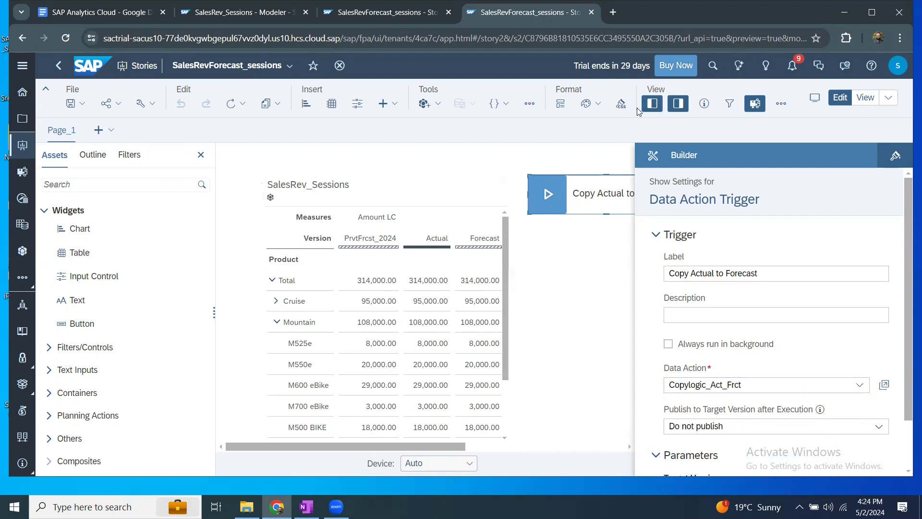
Hide the trigger's settings and open Version Management for the SalesRev_Sessions table.
left_click(679, 103)
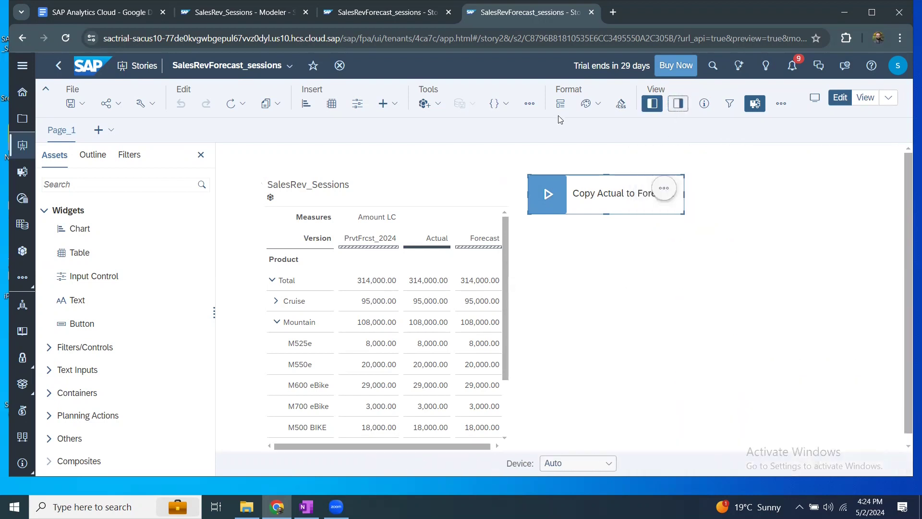
left_click(530, 103)
left_click(489, 248)
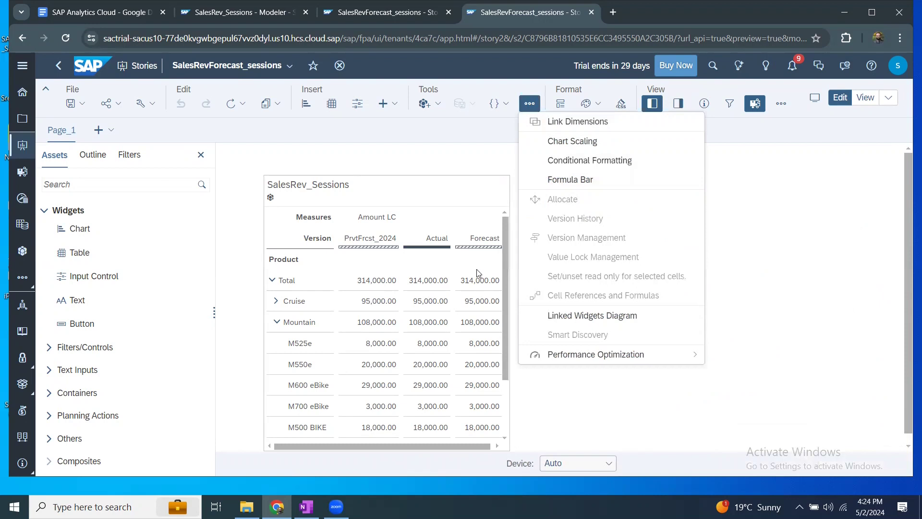
left_click(529, 104)
left_click(558, 237)
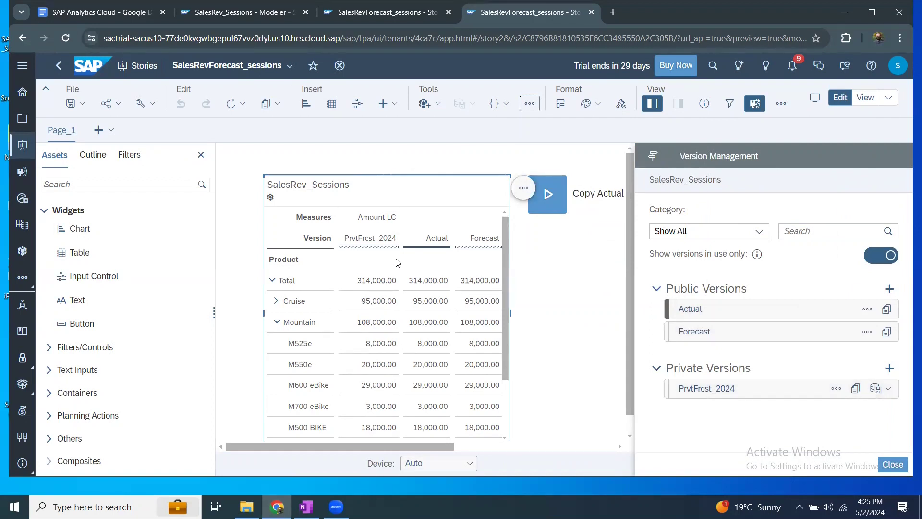
Check the public and private versions offered in the SalesRev_Sessions model's data foundation and return to the story.
left_click(384, 15)
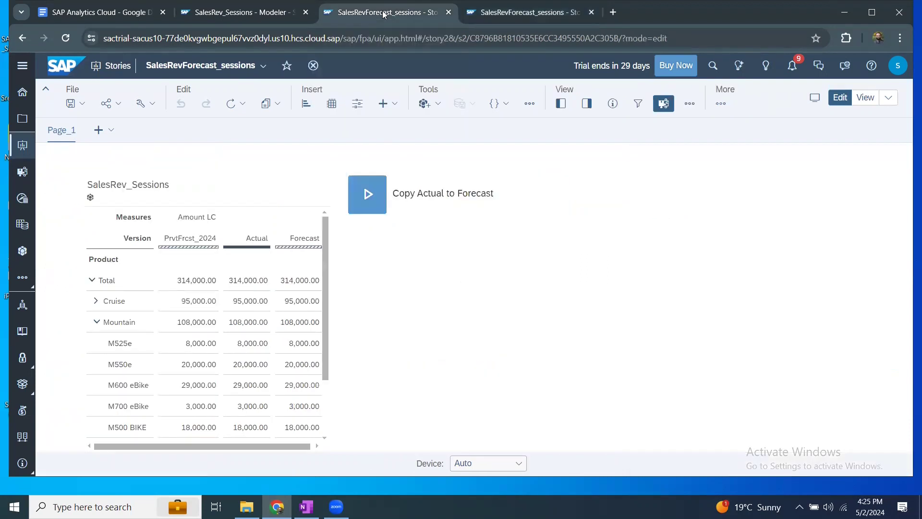
left_click(295, 5)
left_click(503, 308)
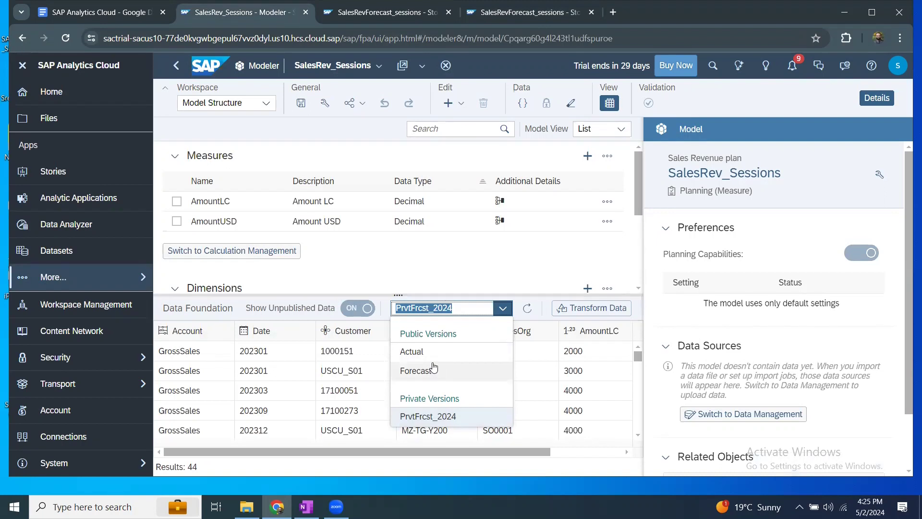
left_click(473, 277)
left_click(508, 14)
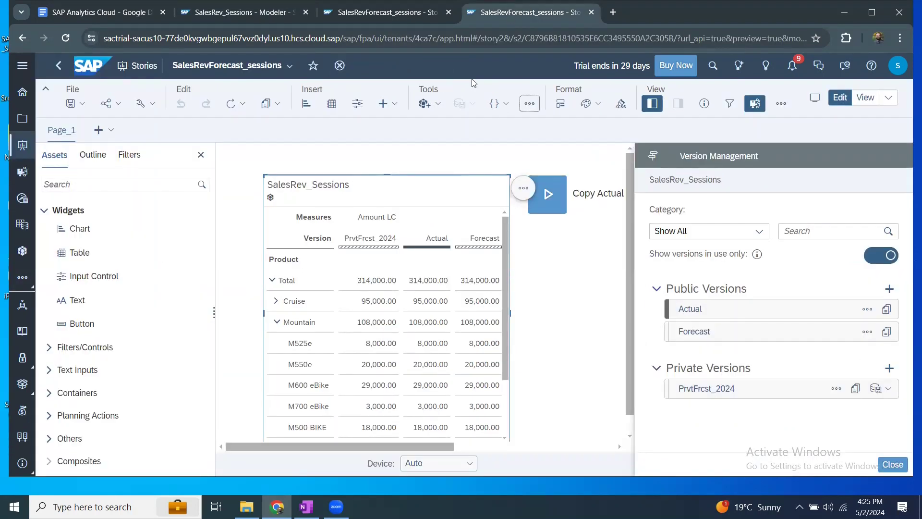
Compare the product amounts across the versions in the table and look at the options for the M550 BIKE row.
scroll(335, 368, "down", 3)
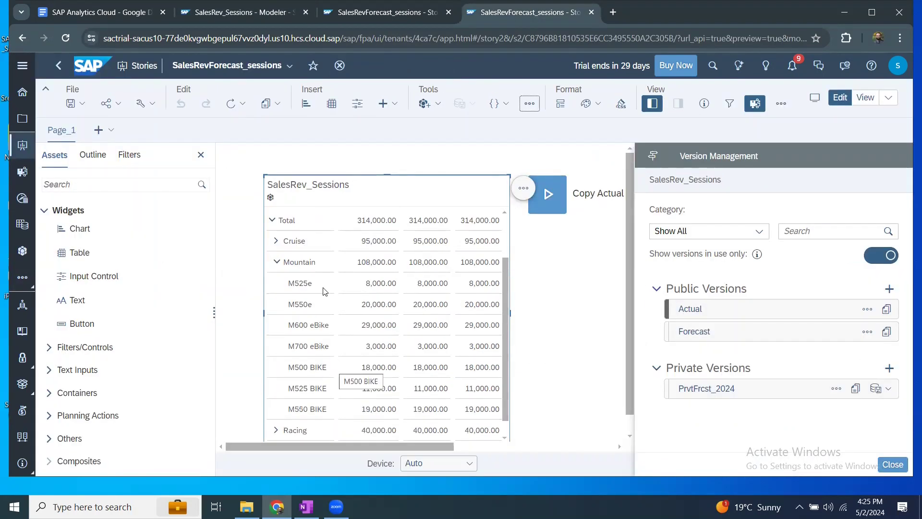
scroll(422, 305, "up", 3)
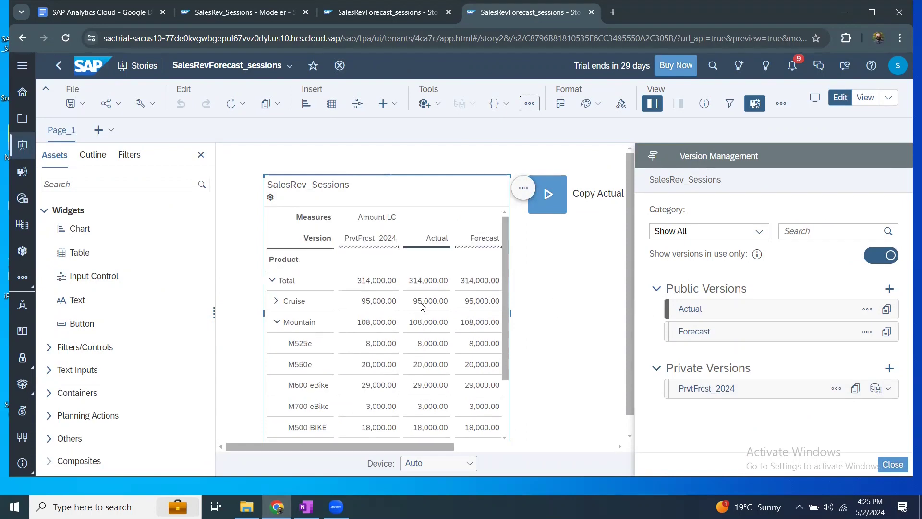
scroll(384, 346, "down", 4)
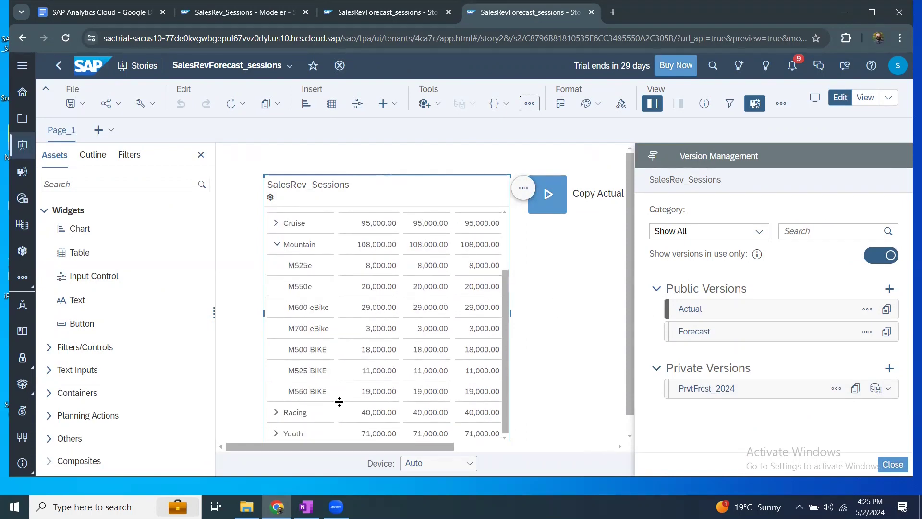
left_click(315, 394)
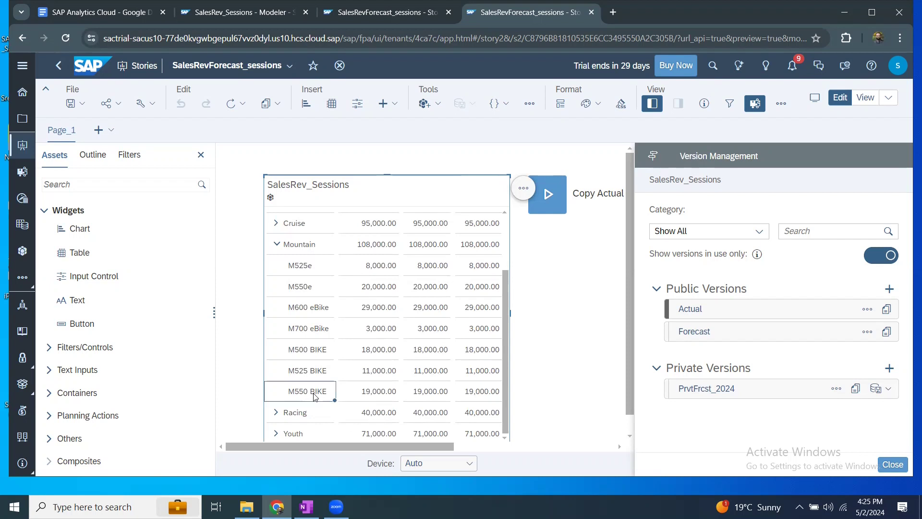
right_click(315, 397)
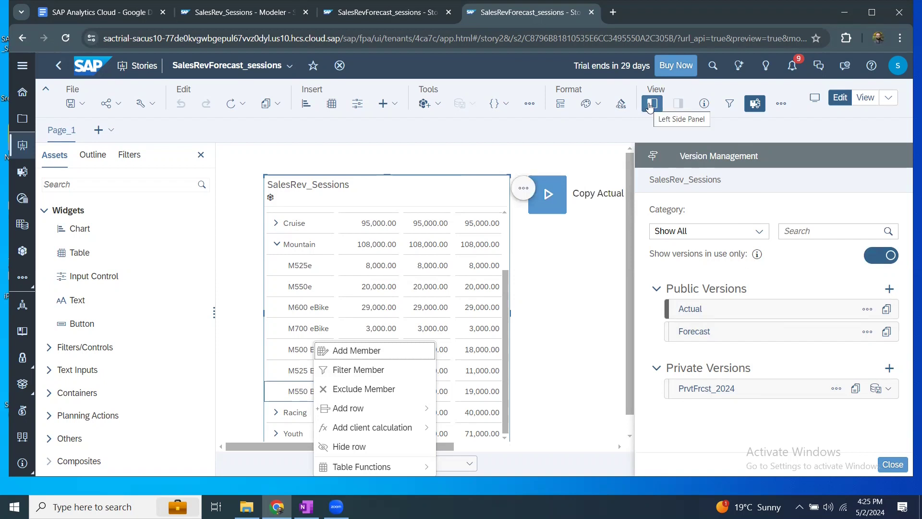
left_click(450, 210)
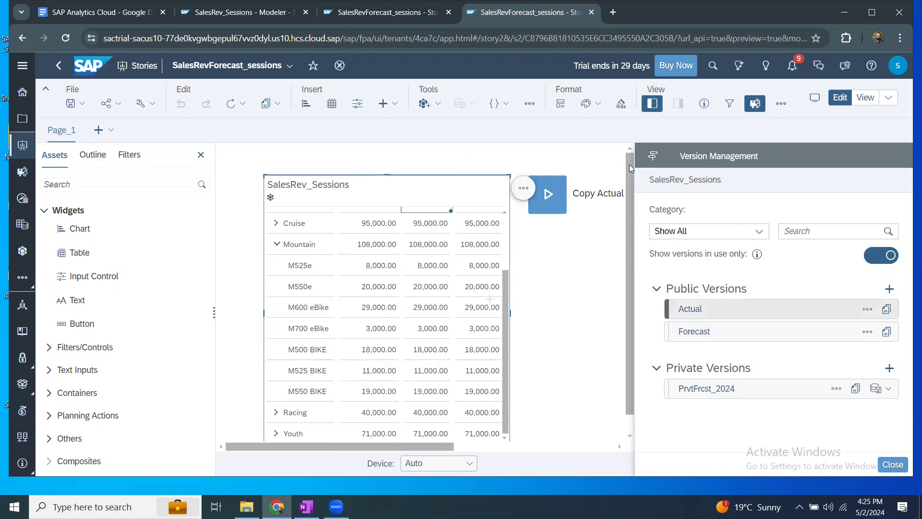
Close Version Management and add a Date (Range) filter to the SalesRev_Sessions table.
left_click(898, 469)
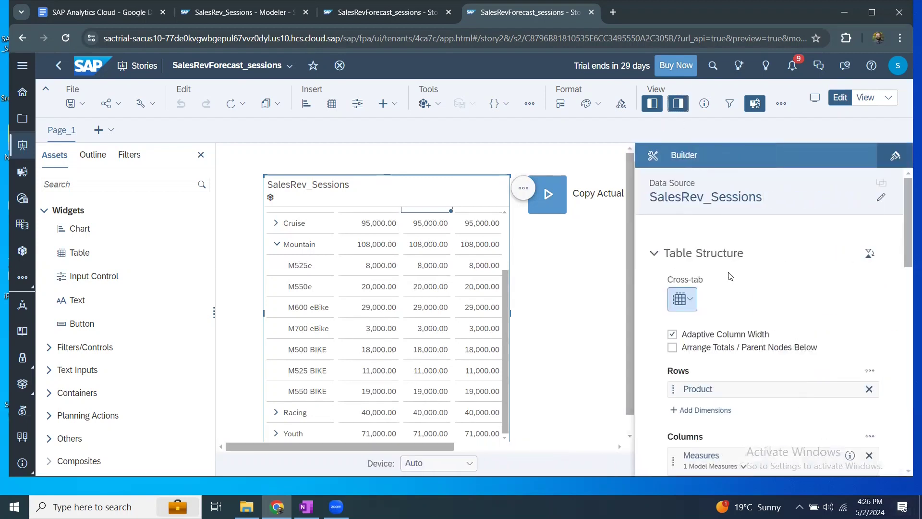
scroll(750, 355, "down", 4)
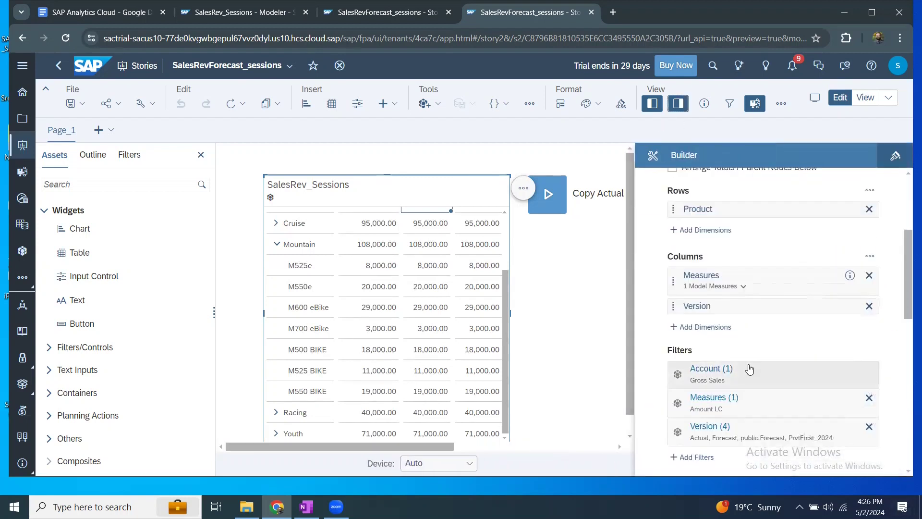
scroll(752, 370, "down", 2)
left_click(708, 397)
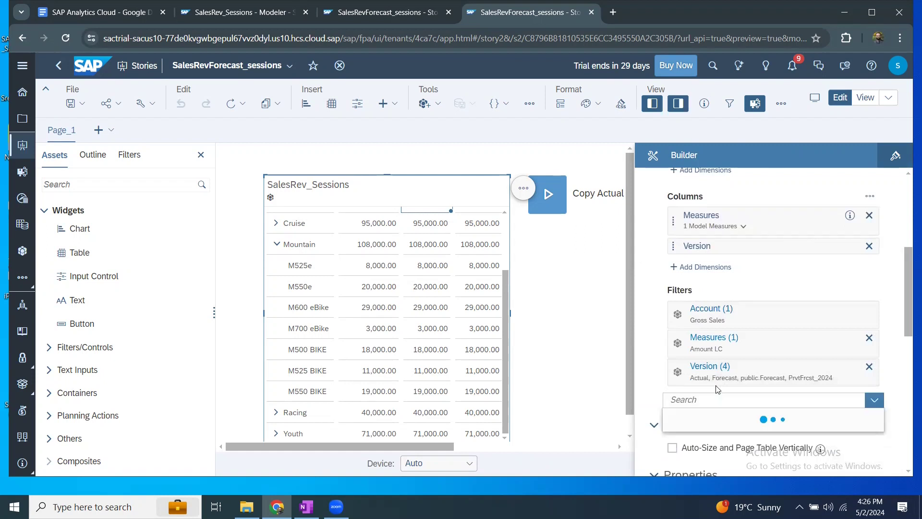
scroll(680, 428, "down", 4)
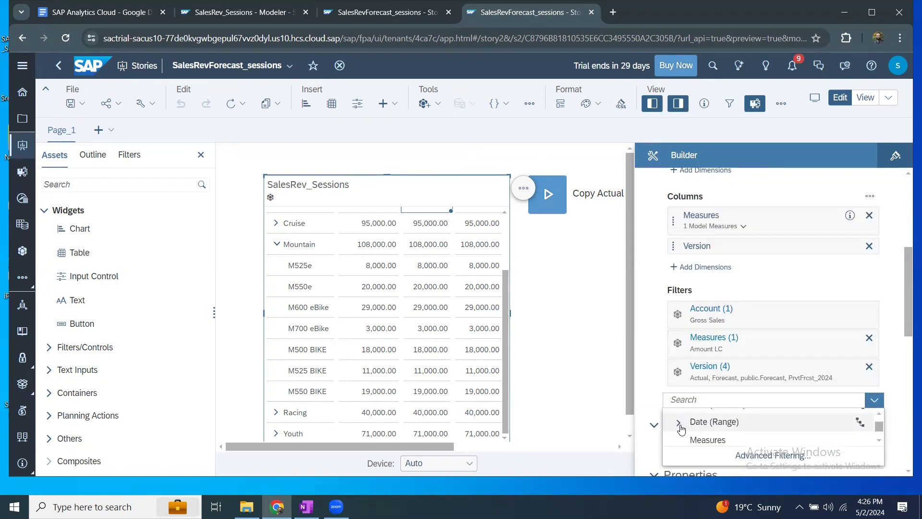
left_click(679, 425)
scroll(707, 436, "down", 1)
left_click(708, 434)
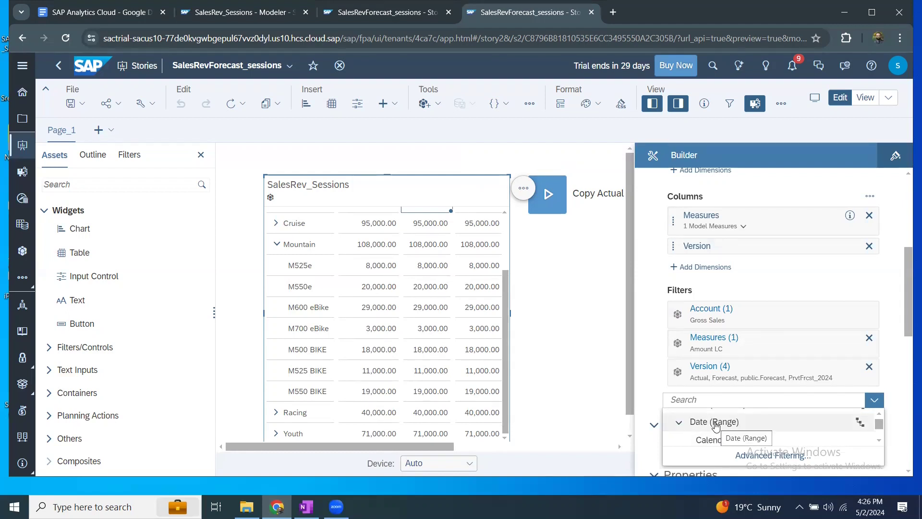
left_click(772, 428)
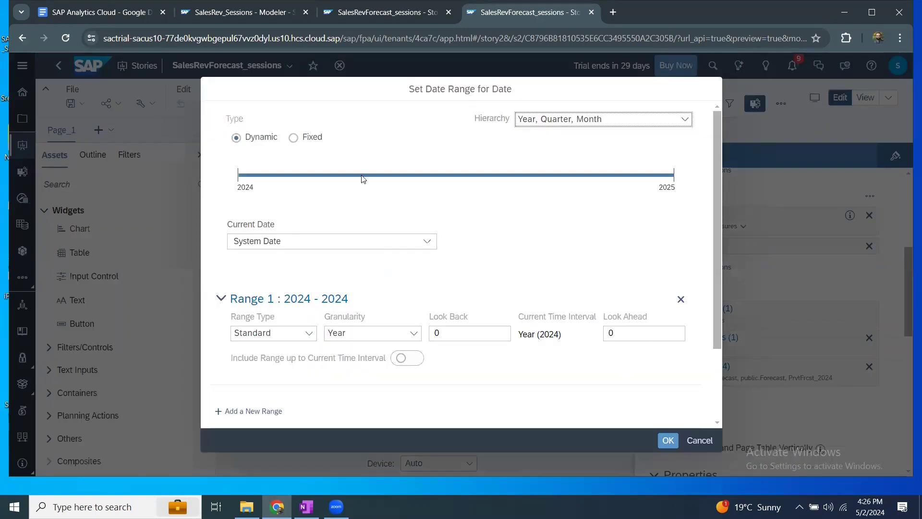
Set the date filter to a fixed range with Month granularity, from Jan 2023 to Jan 2023, and apply it.
left_click(298, 138)
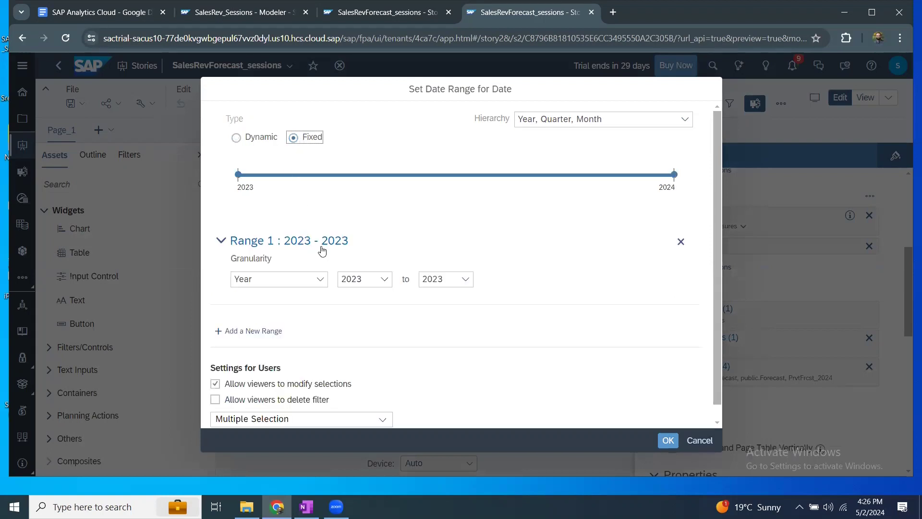
left_click(318, 279)
left_click(288, 334)
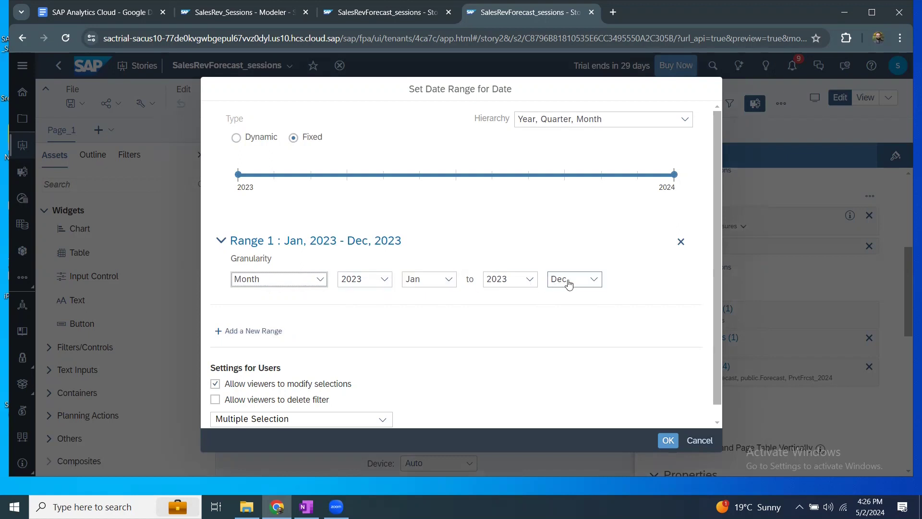
left_click(598, 285)
scroll(577, 325, "up", 5)
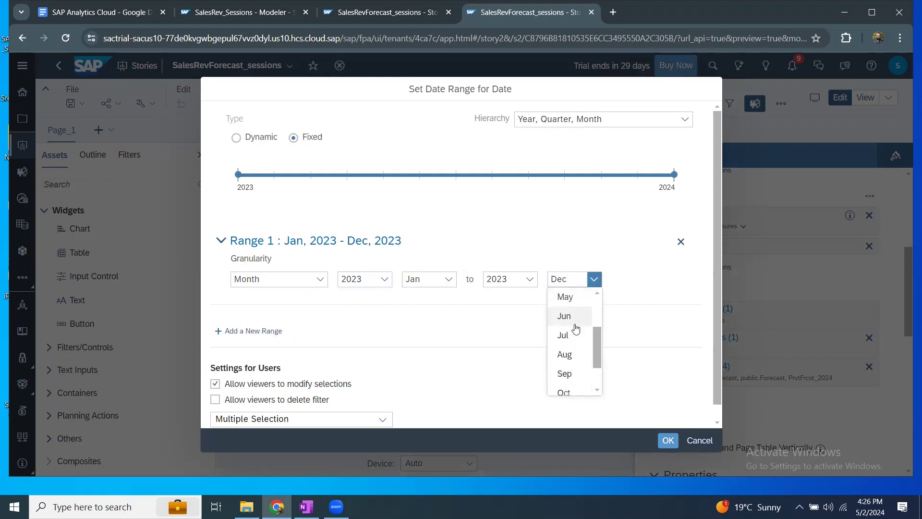
left_click(567, 301)
left_click(668, 440)
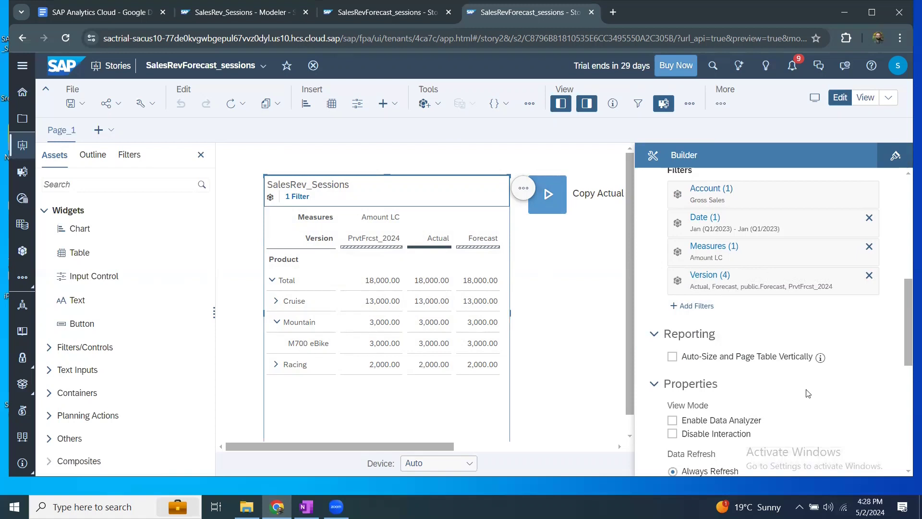
Add a new product member M990Bike under the Mountain node, below the M700 eBike row.
right_click(302, 345)
left_click(346, 363)
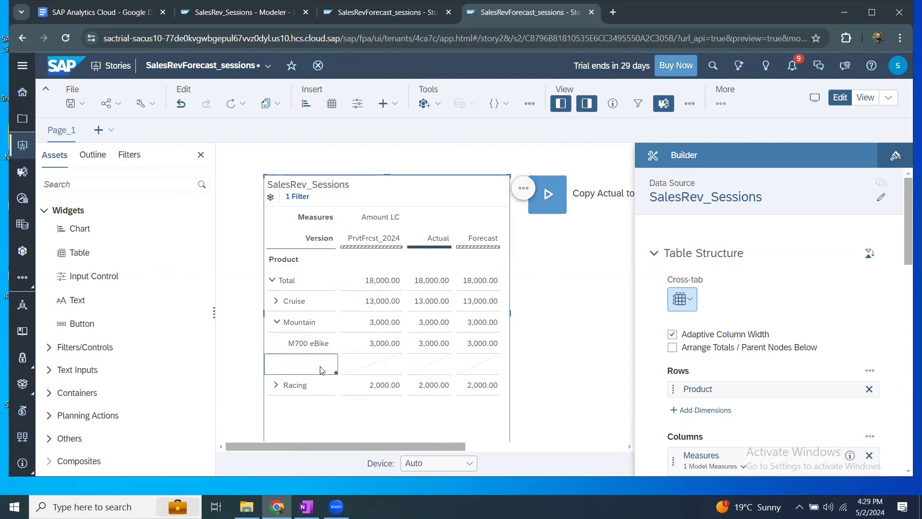
double_click(322, 370)
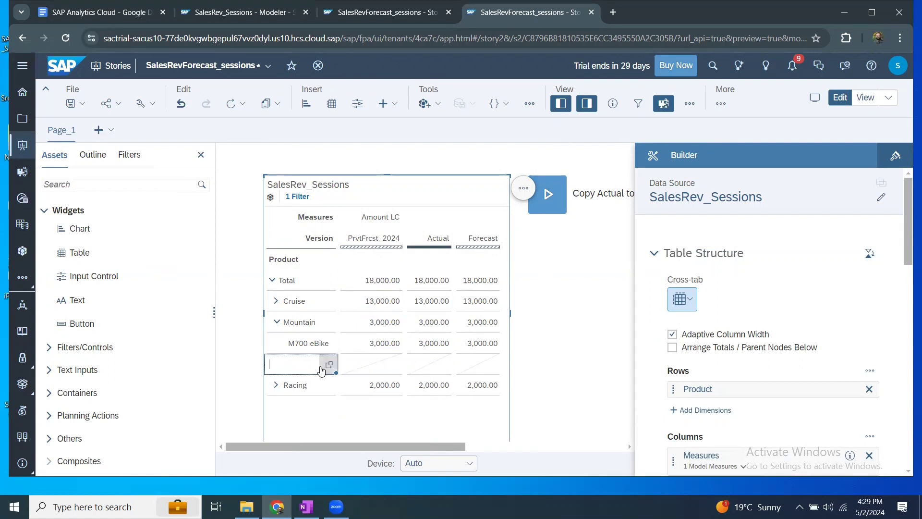
type("M990Bike")
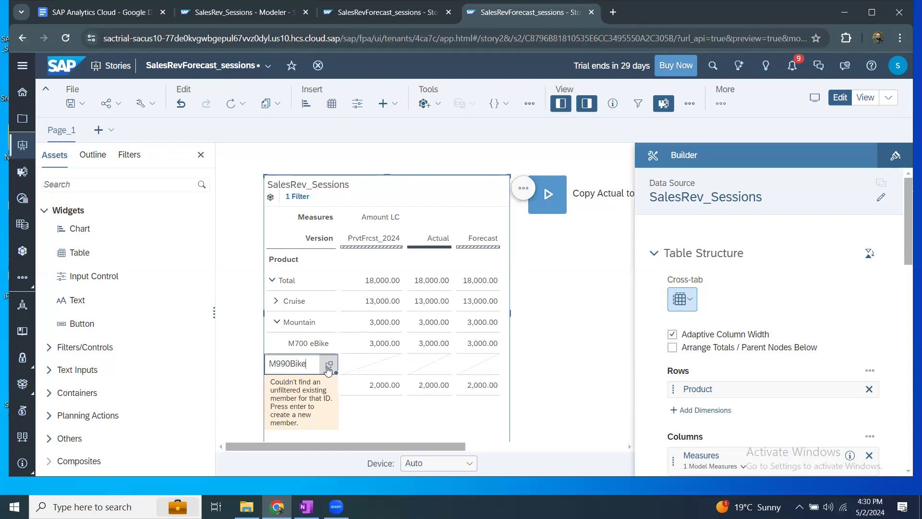
left_click(329, 365)
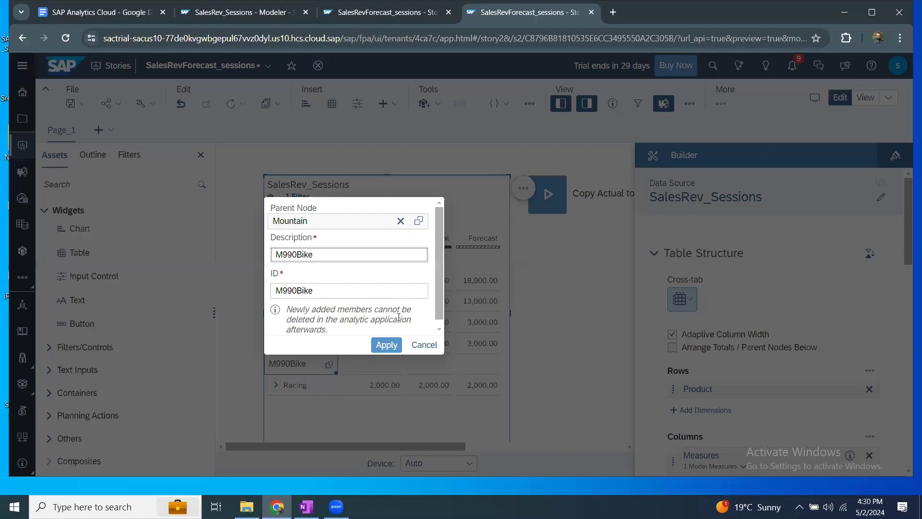
left_click(387, 344)
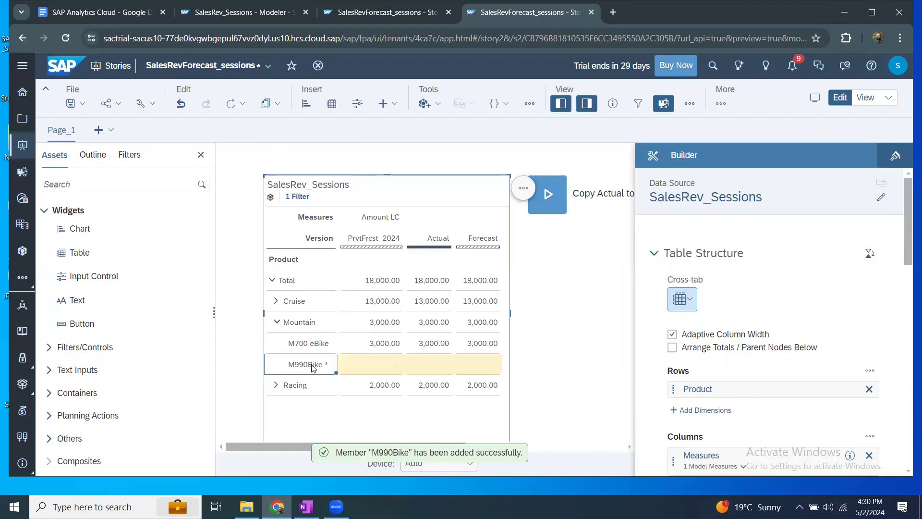
Enter 2000 as the M990Bike amount in the PrvtFrcst_2024 version.
left_click(387, 365)
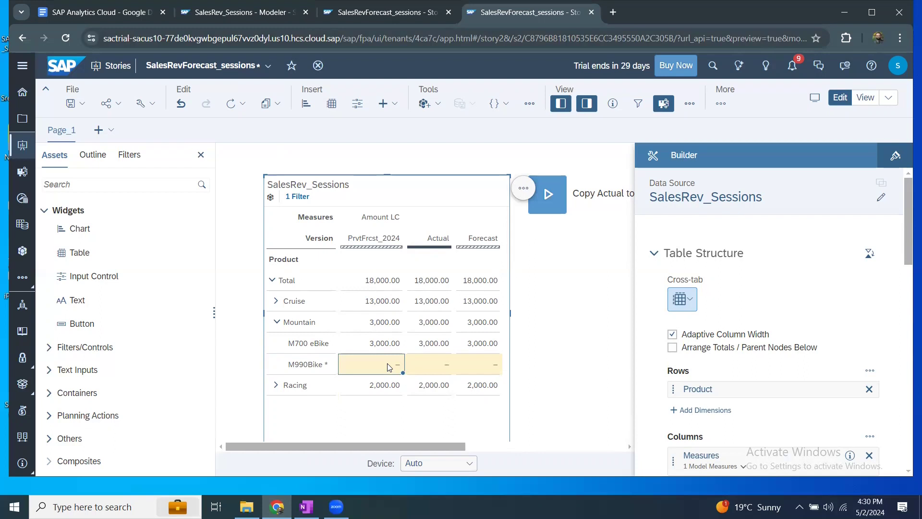
type("2000")
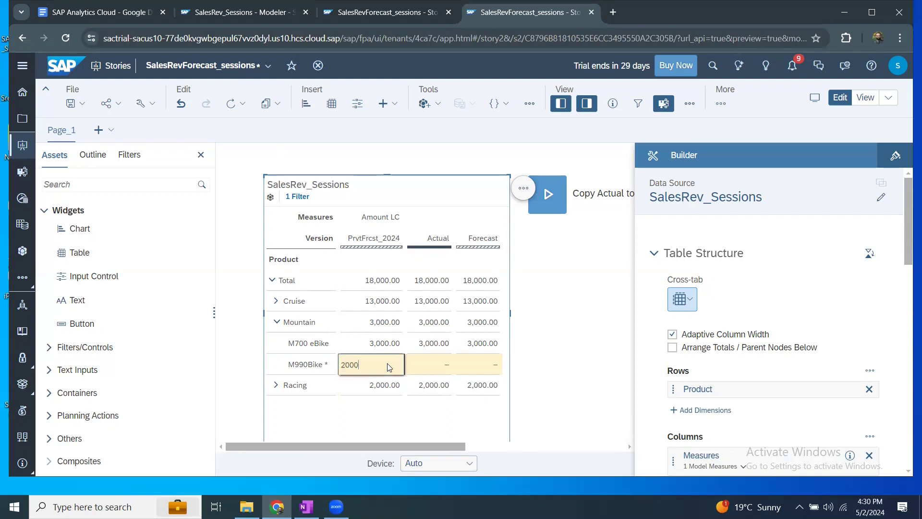
key("Return")
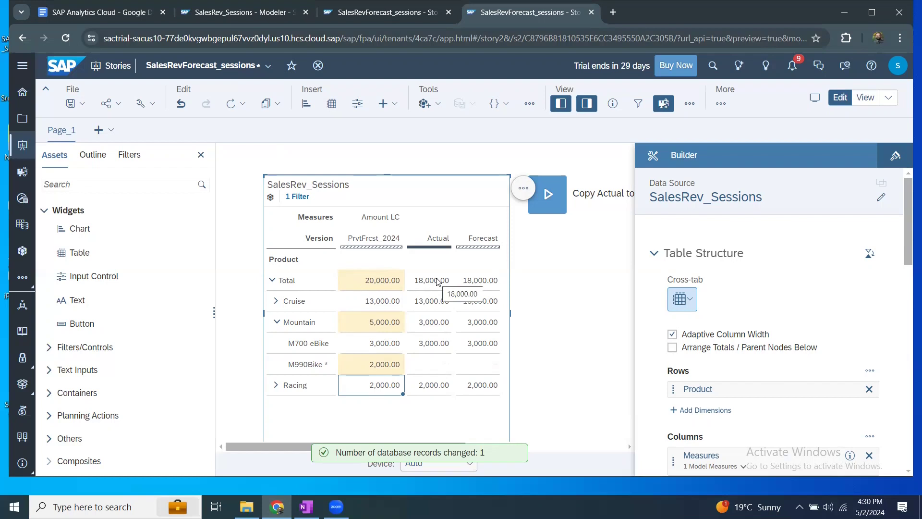
Refresh the PrvtFrcst_2024 data in the SalesRev_Sessions model's data foundation to check the new record, and return to the story.
left_click(402, 12)
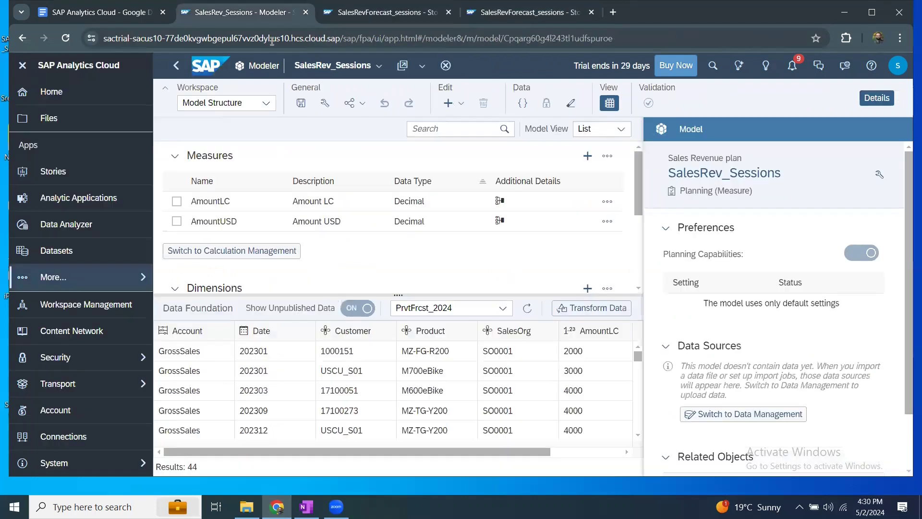
left_click(240, 12)
left_click(527, 309)
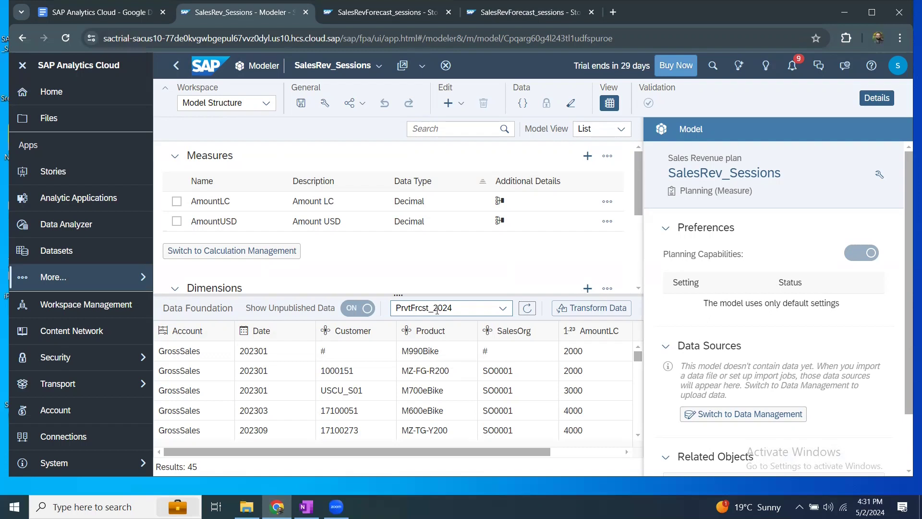
key("ctrl+4")
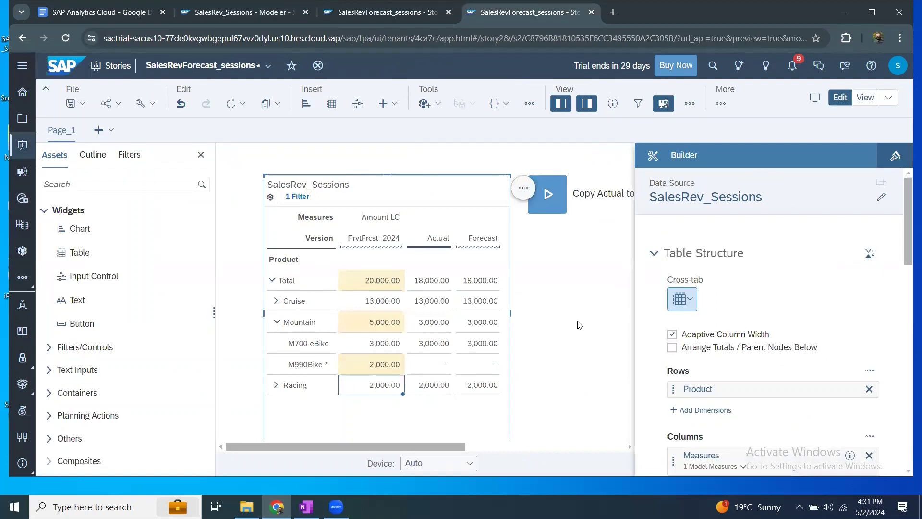
Open Version Management for the SalesRev_Sessions table.
scroll(793, 416, "down", 1)
scroll(767, 328, "down", 3)
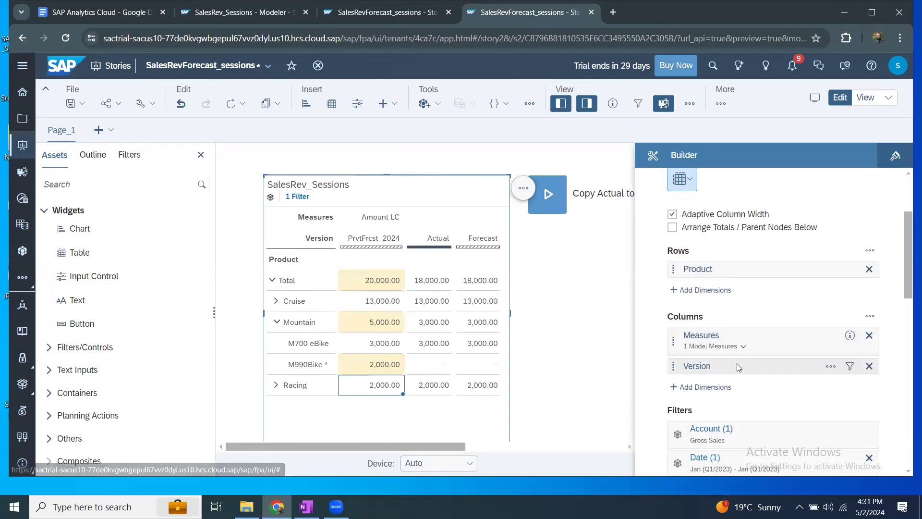
scroll(768, 328, "up", 1)
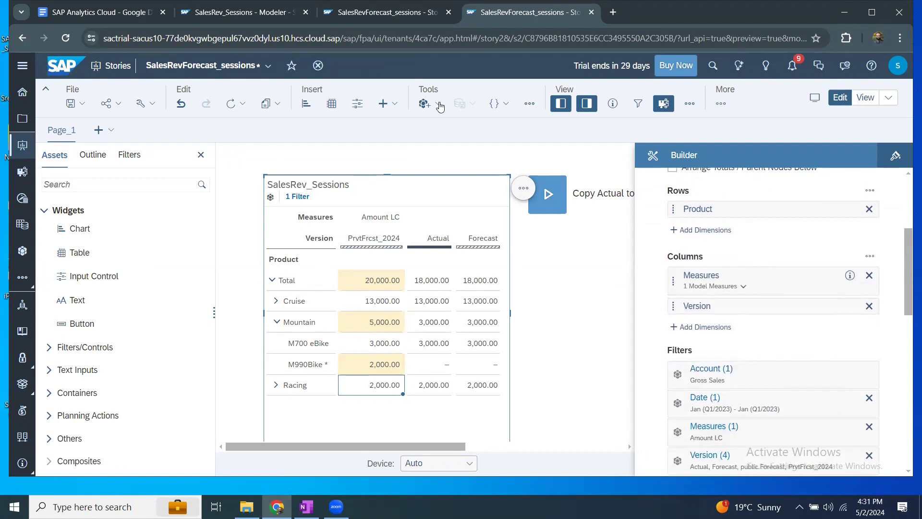
left_click(528, 104)
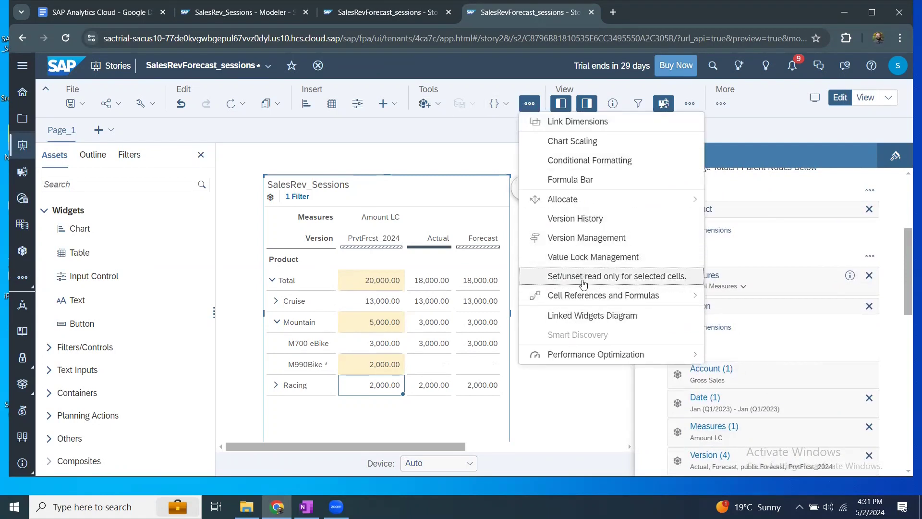
left_click(584, 256)
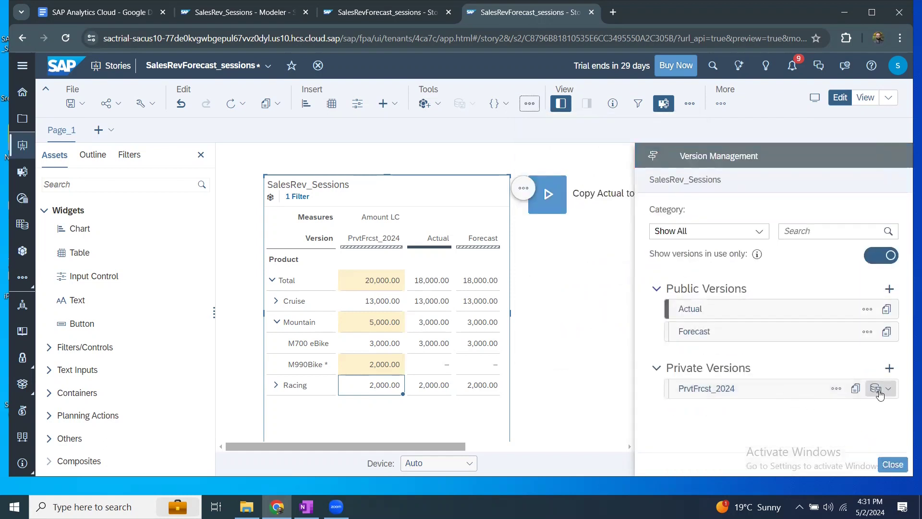
Publish the private version PrvtFrcst_2024 as a new public version named FRCST_Jan2024 in the Forecast category.
left_click(889, 390)
left_click(833, 426)
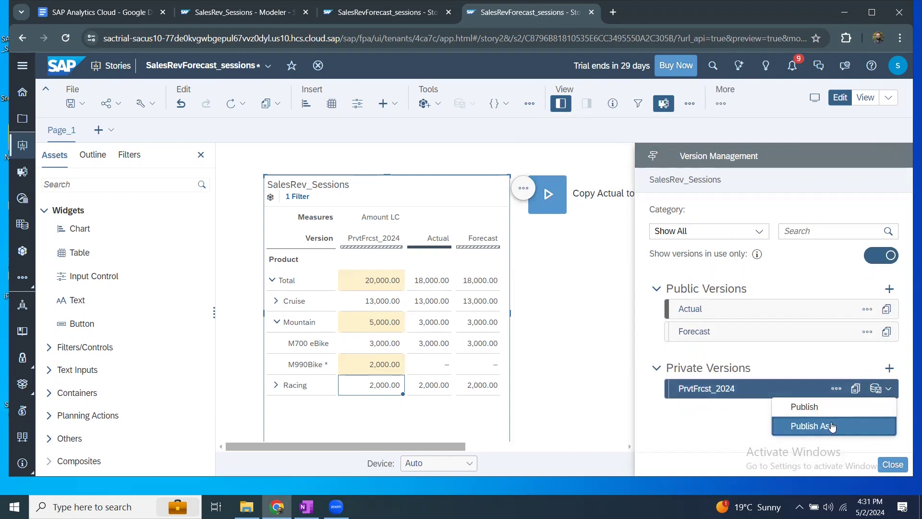
type("Roll")
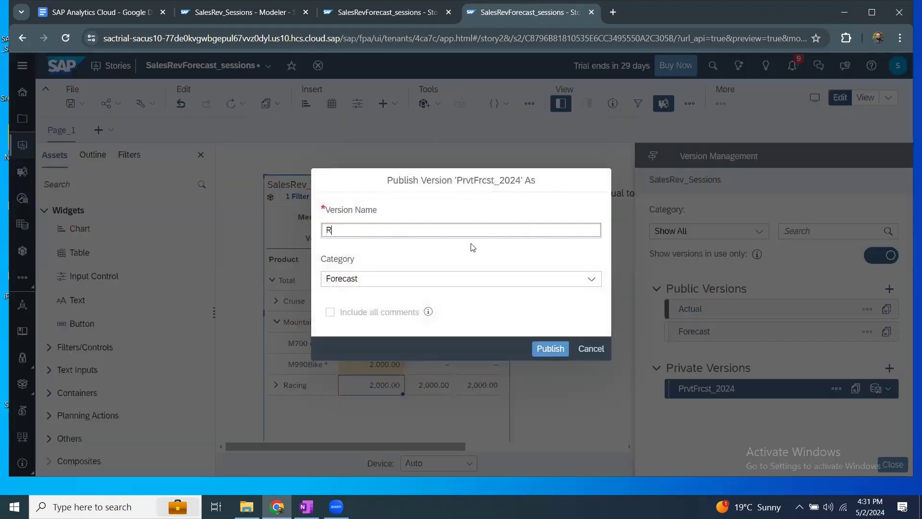
key("BackSpace")
key("BackSpace")
key("BackSpace")
key("BackSpace")
type("FRCST_Jan2024")
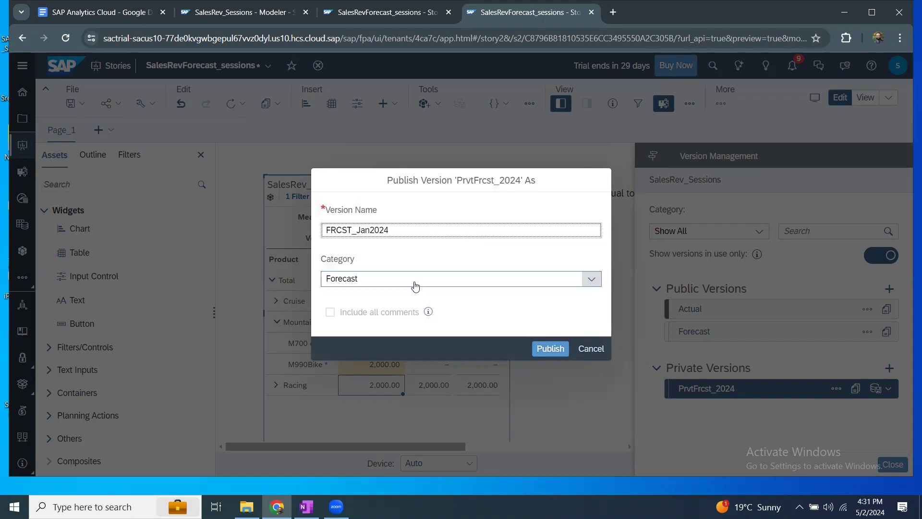
left_click(560, 354)
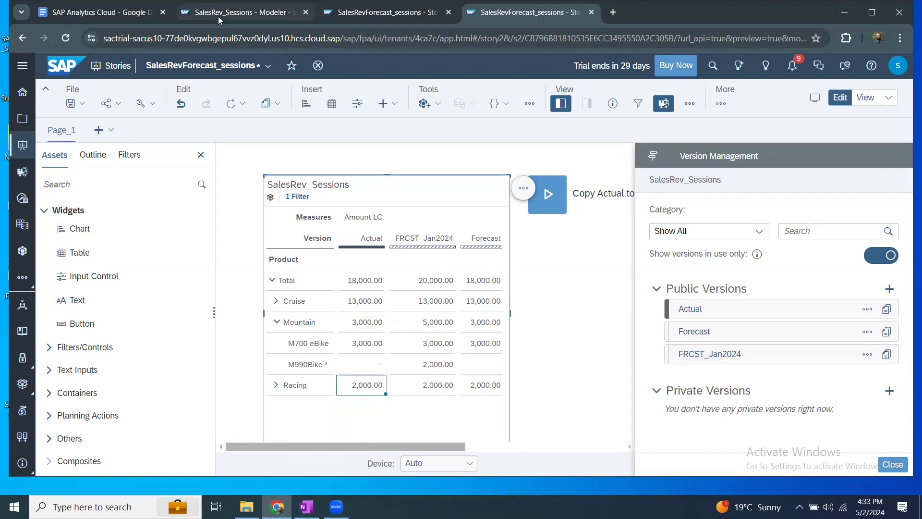
Switch to the SAP Analytics Cloud document in Google Docs and review the Day 5 and Day 6 session topics.
left_click(119, 14)
scroll(366, 294, "down", 3)
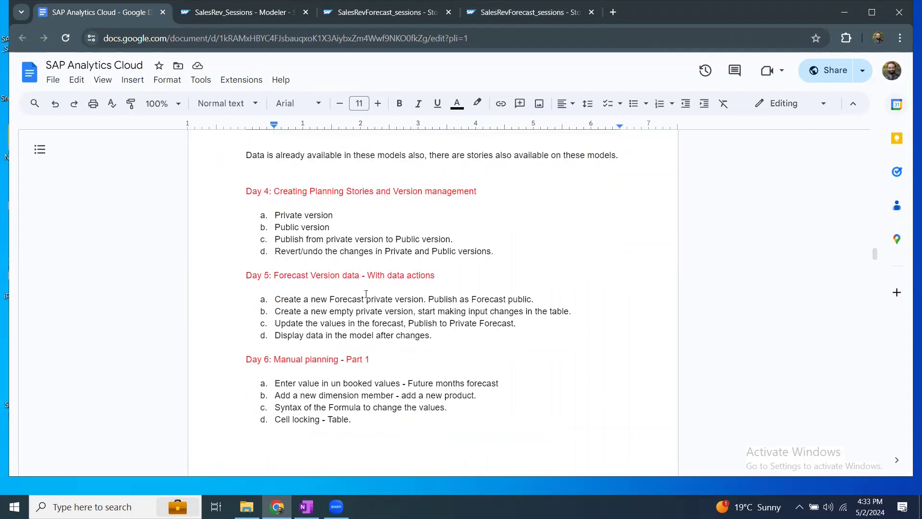
scroll(370, 345, "down", 3)
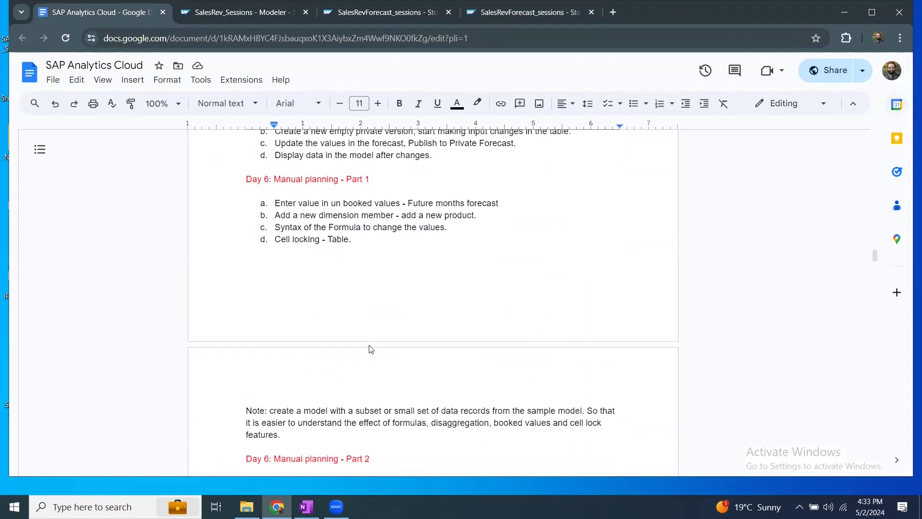